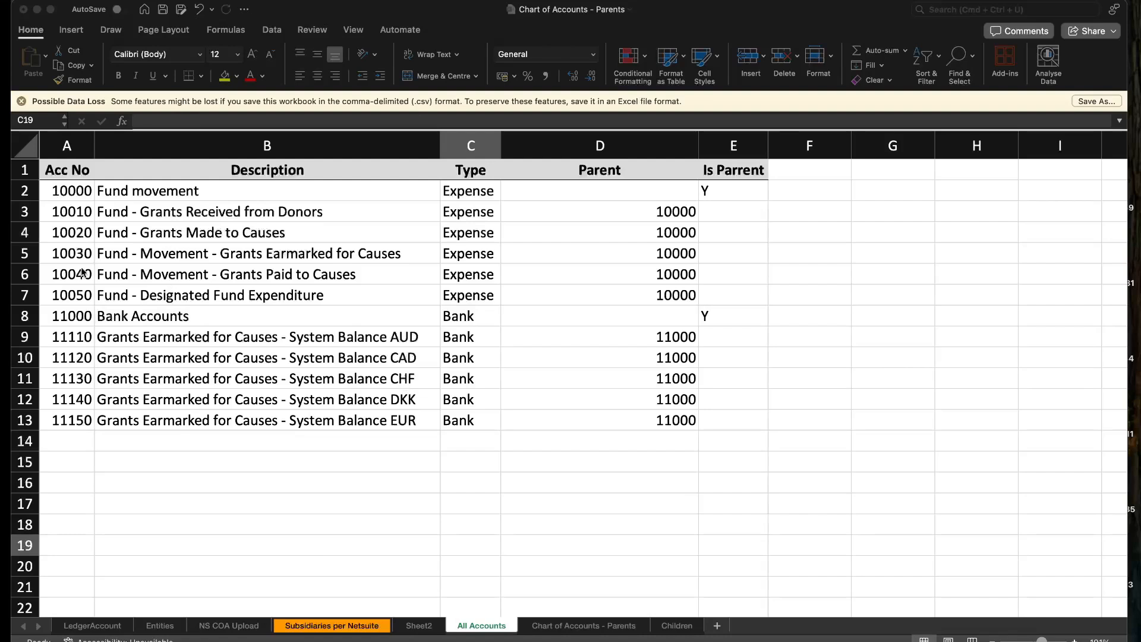
Examine the two parent account rows, 10000 Fund movement and 11000 Bank Accounts, in the All Accounts sheet
{"action": "left_click", "coordinate": [25, 190]}
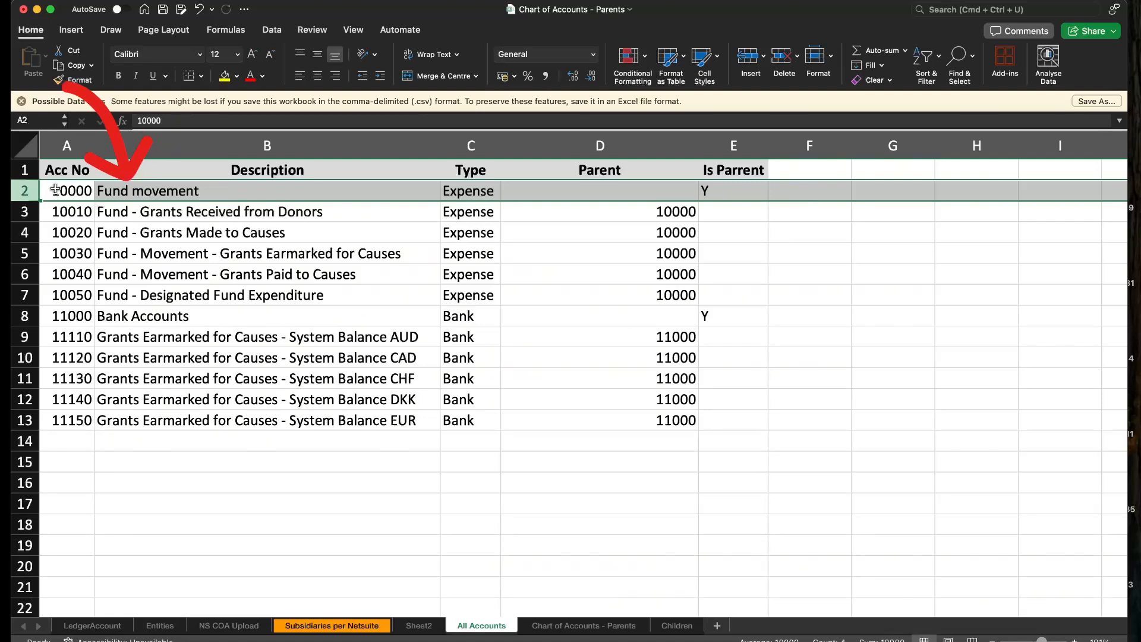
{"action": "left_click", "coordinate": [106, 318]}
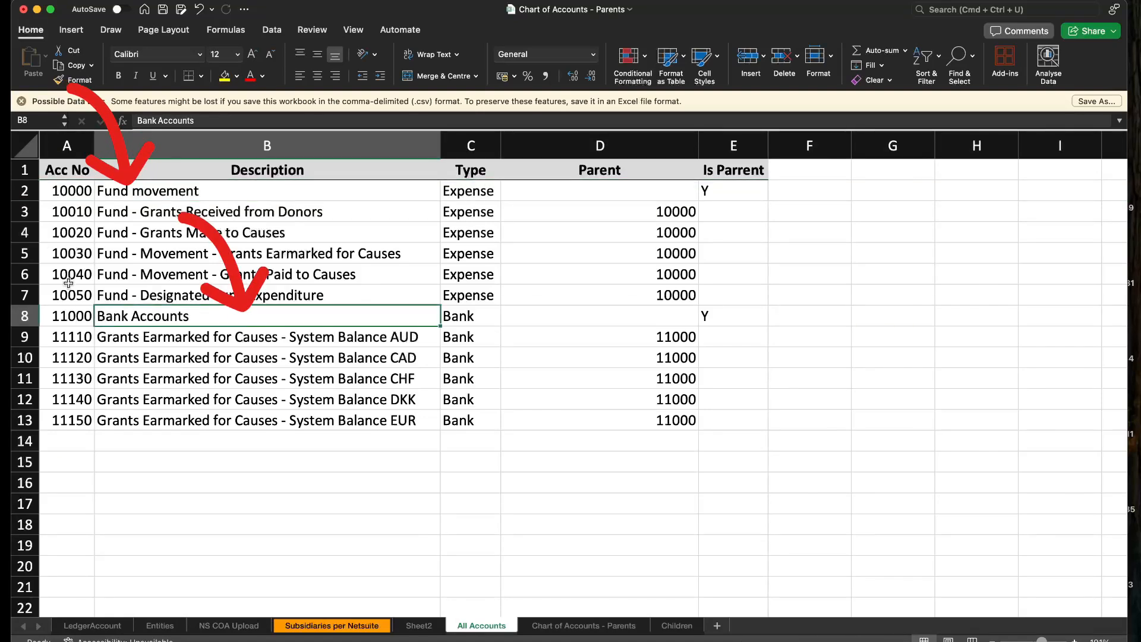
{"action": "left_click", "coordinate": [24, 206]}
{"action": "left_click", "coordinate": [24, 194]}
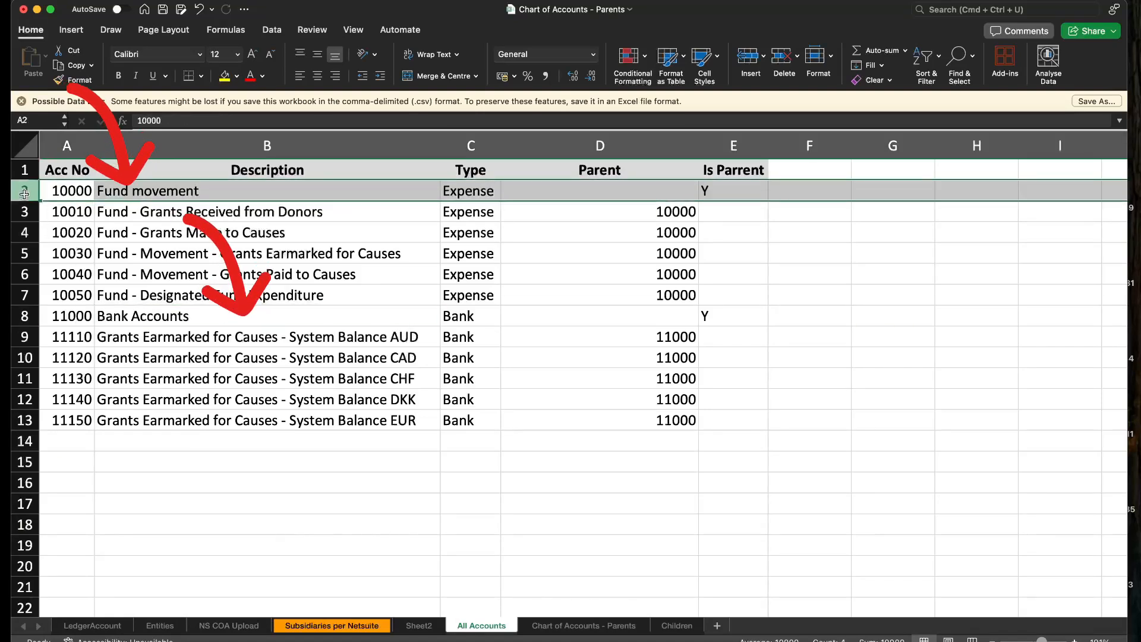
{"action": "left_click", "coordinate": [24, 315]}
{"action": "left_click", "coordinate": [25, 210]}
{"action": "left_click", "coordinate": [25, 191]}
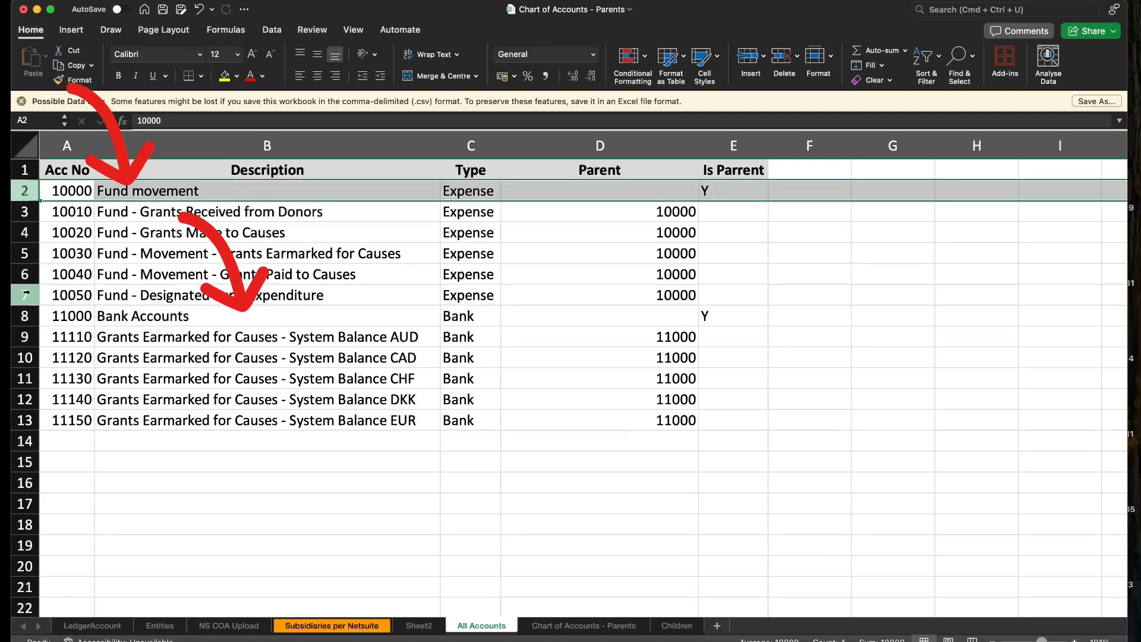
{"action": "left_click", "coordinate": [25, 316]}
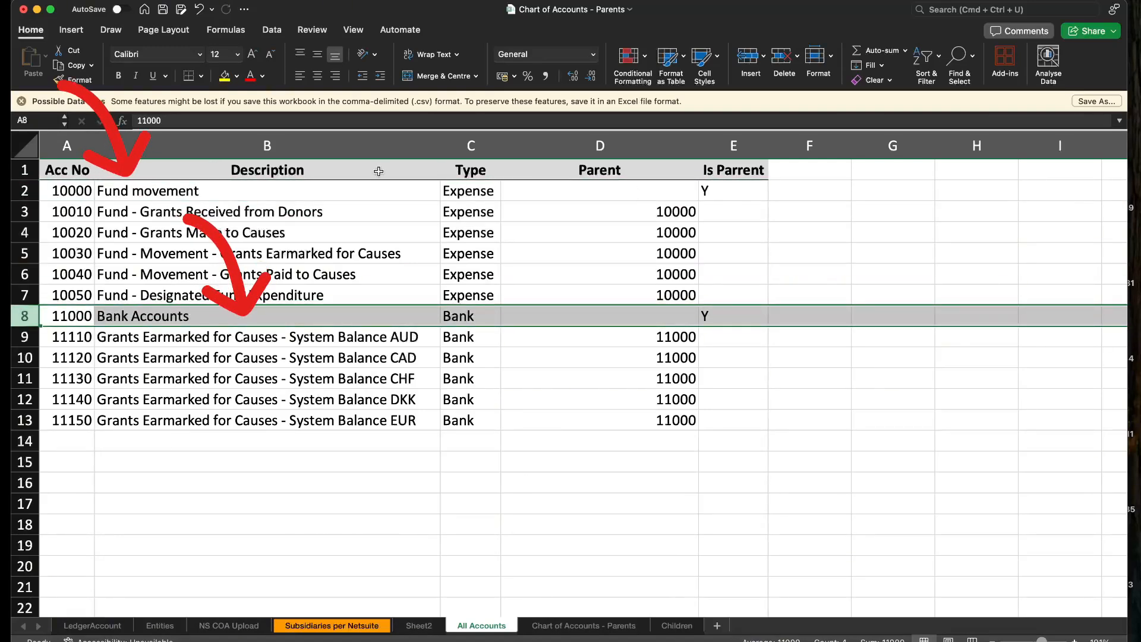
{"action": "left_click", "coordinate": [484, 497]}
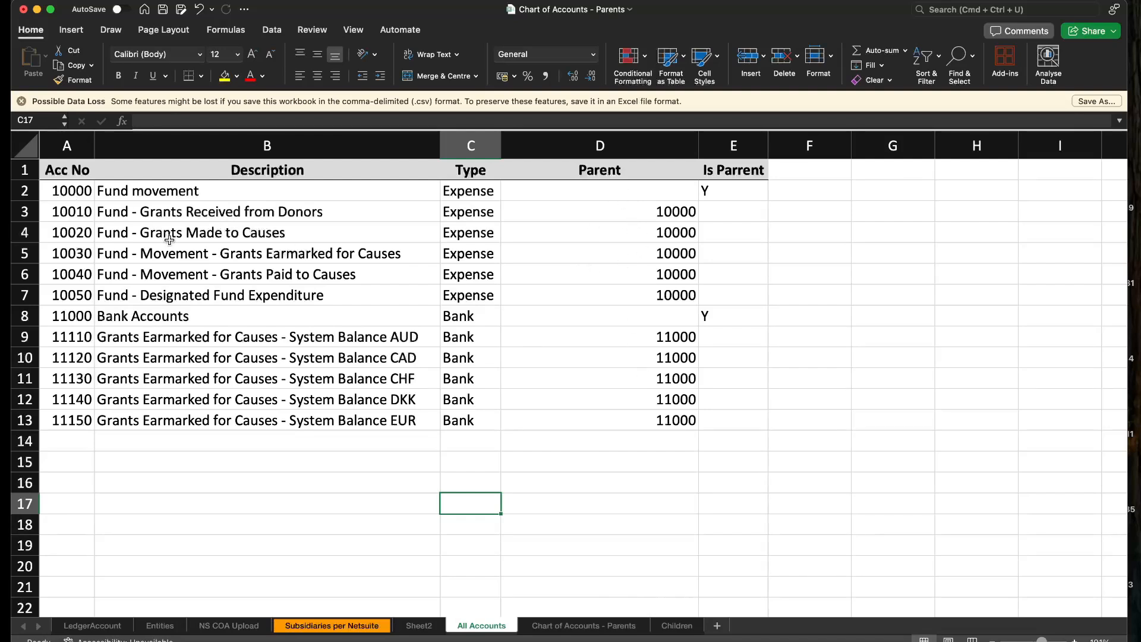
Examine how the child accounts under Fund movement refer to account 10000 in the Parent column
{"action": "left_click", "coordinate": [71, 191]}
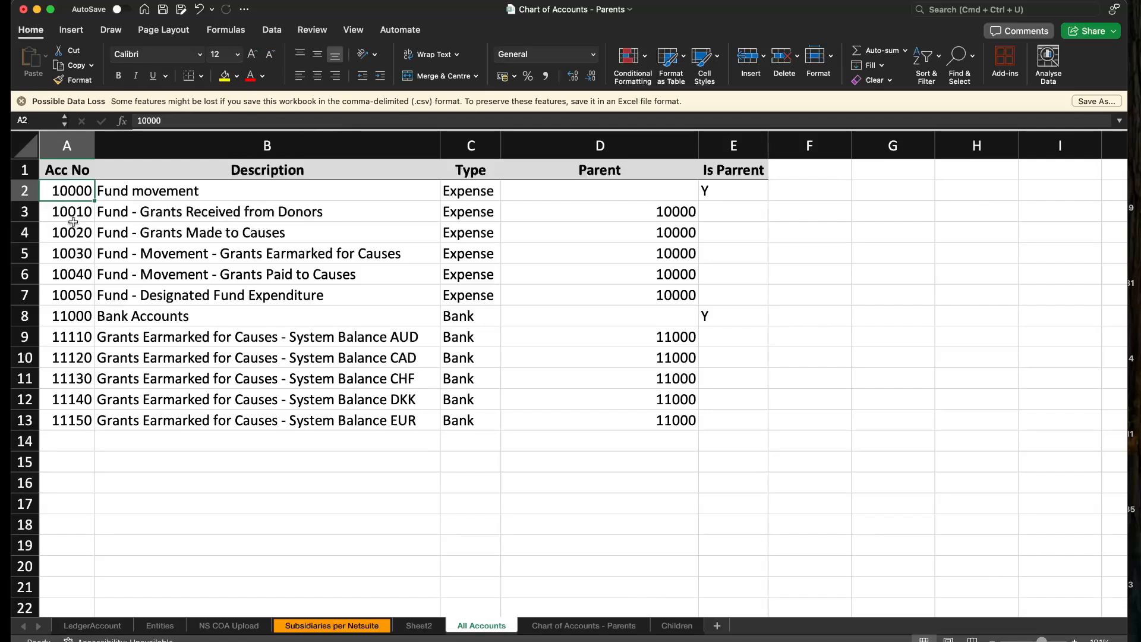
{"action": "left_click_drag", "start_coordinate": [72, 222], "coordinate": [600, 295]}
{"action": "left_click", "coordinate": [634, 236]}
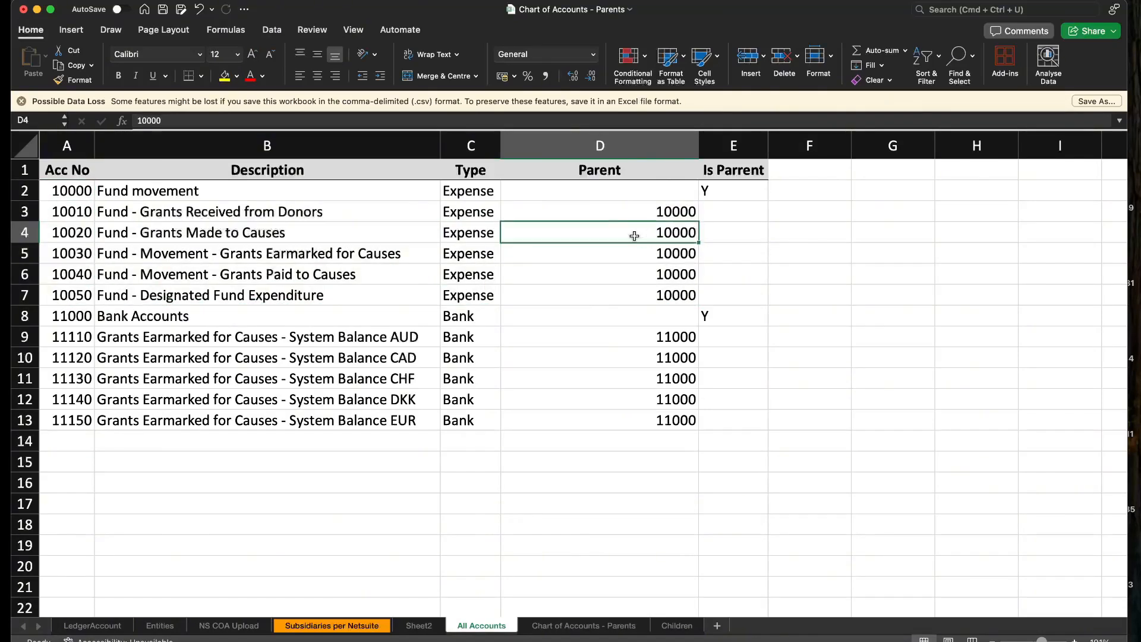
{"action": "left_click", "coordinate": [64, 192]}
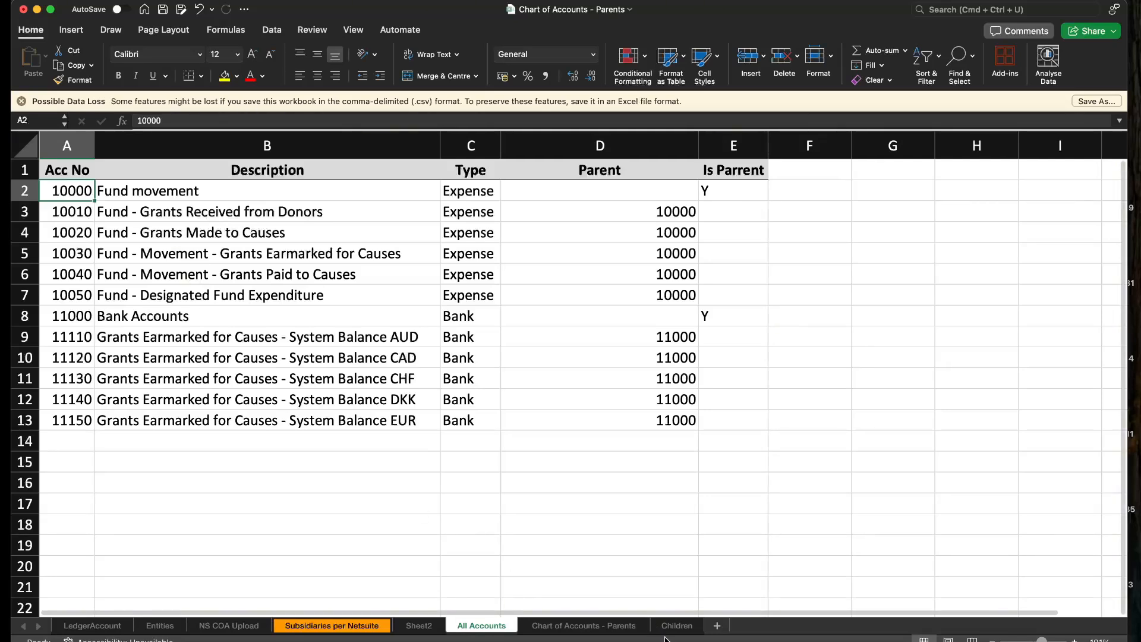
Compare the parent rows in All Accounts with the separate Chart of Accounts - Parents and Children sheets
{"action": "left_click", "coordinate": [571, 625]}
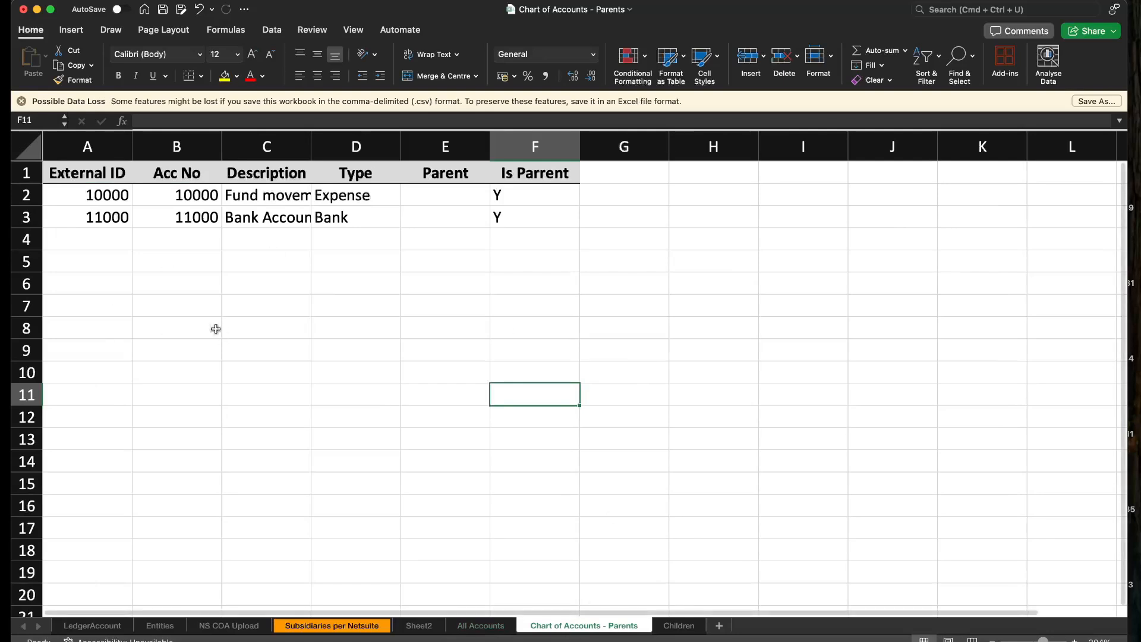
{"action": "left_click", "coordinate": [481, 626]}
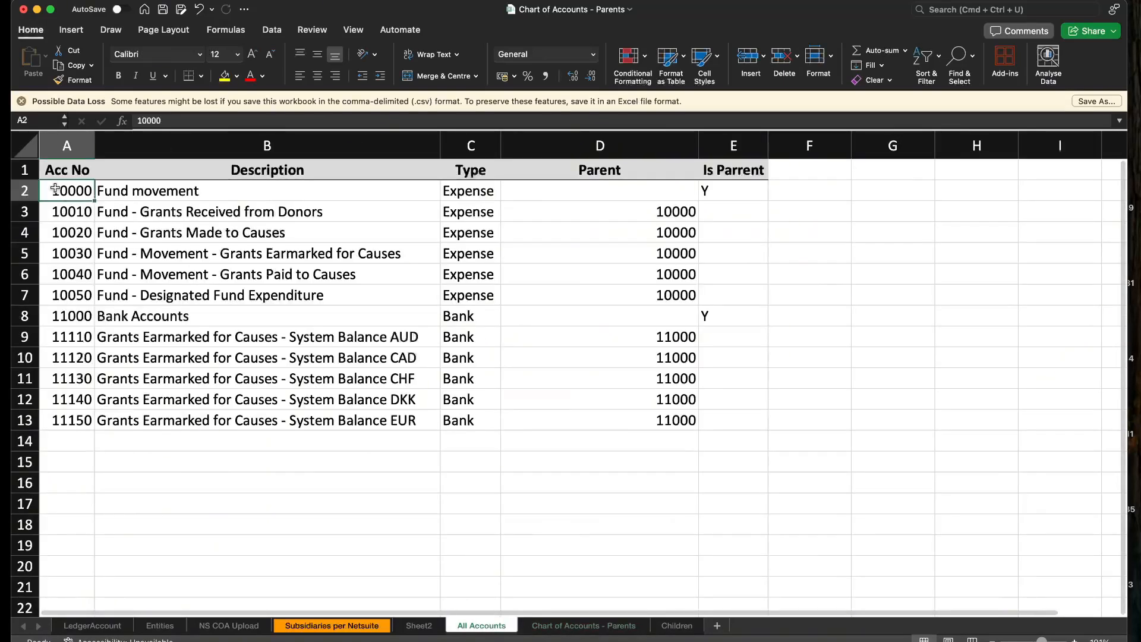
{"action": "left_click", "coordinate": [25, 191]}
{"action": "left_click", "coordinate": [24, 315]}
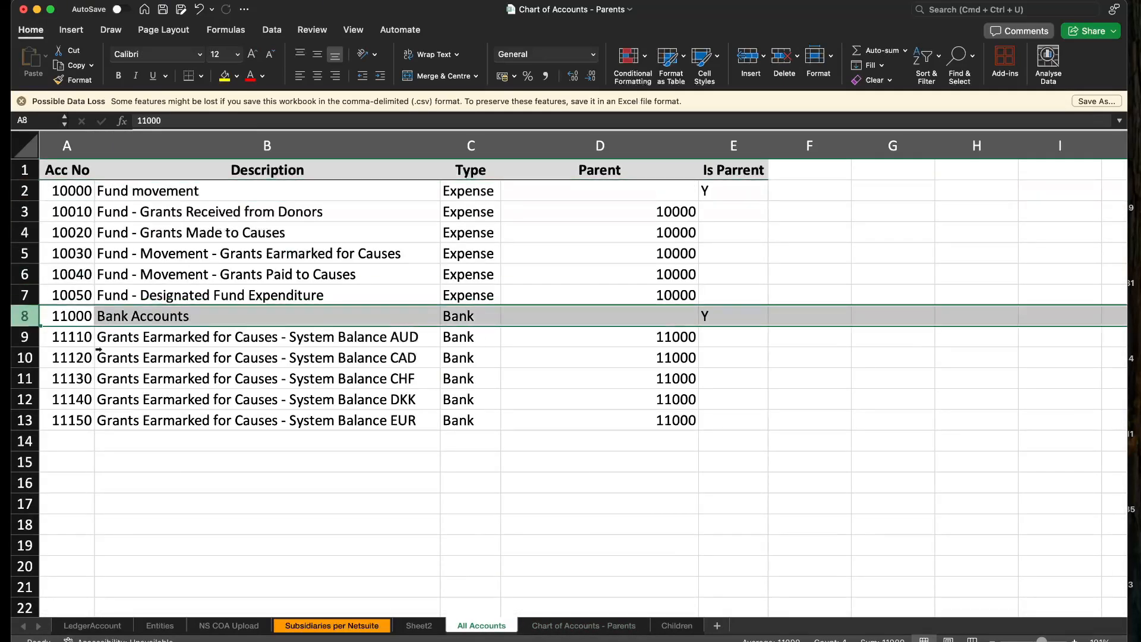
{"action": "left_click", "coordinate": [566, 625]}
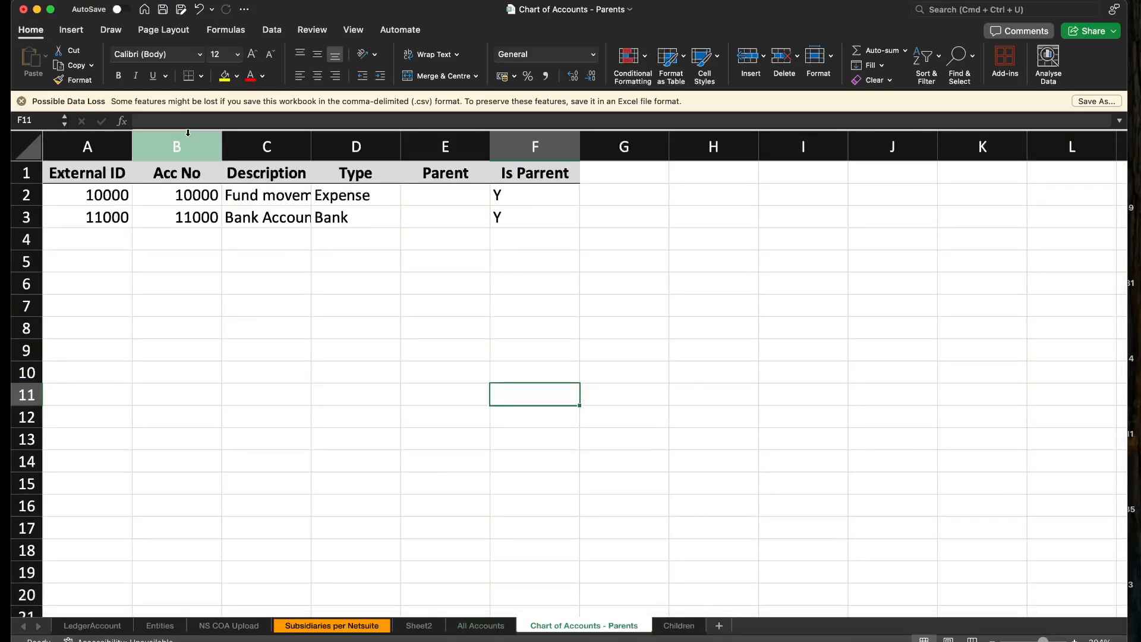
{"action": "left_click", "coordinate": [684, 626]}
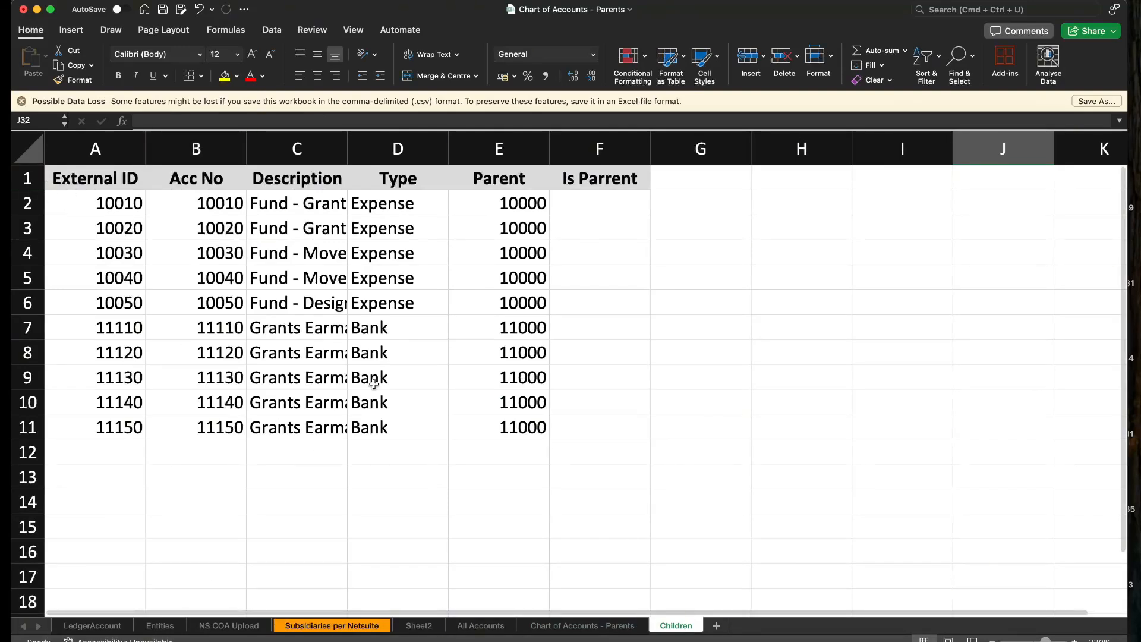
{"action": "left_click", "coordinate": [576, 624]}
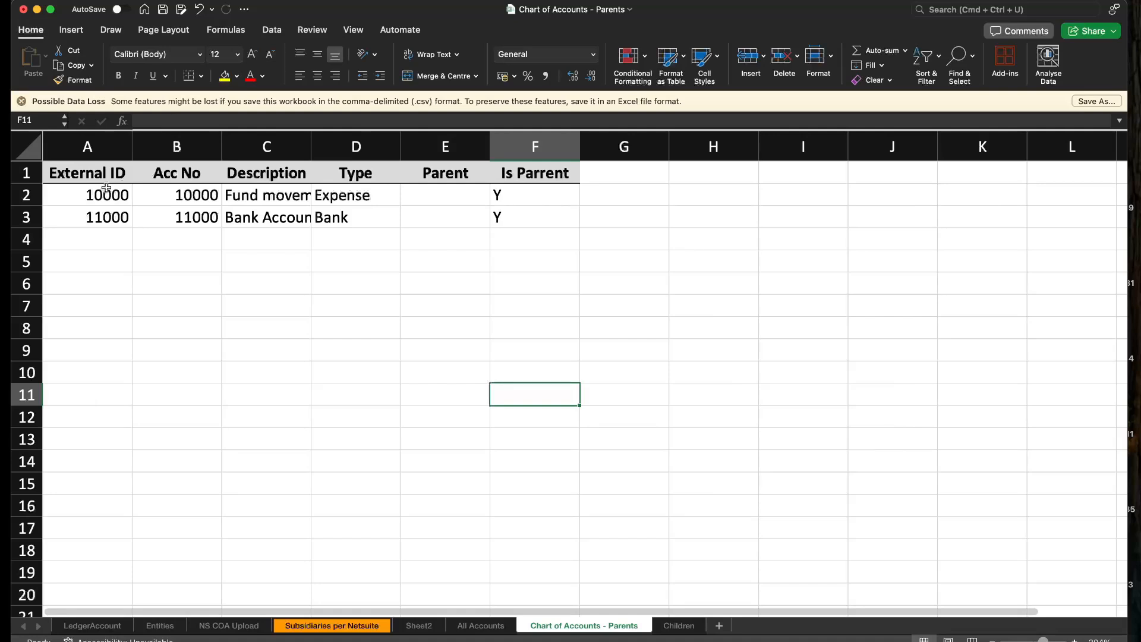
Compare the External ID and Acc No values of the parent accounts, and view the Children sheet
{"action": "left_click", "coordinate": [185, 199]}
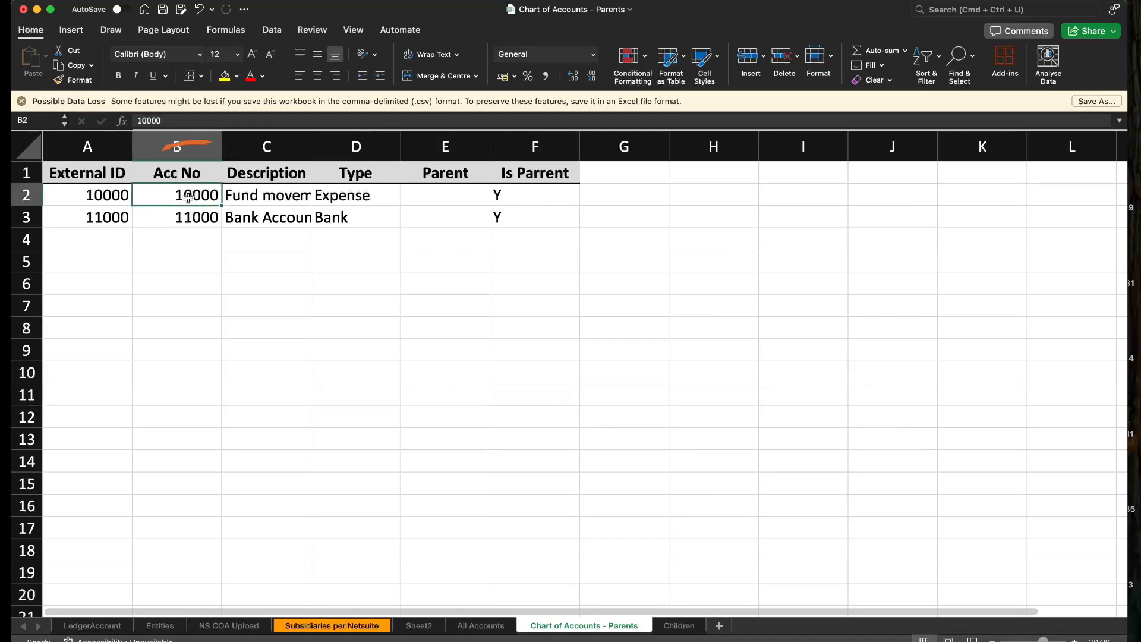
{"action": "left_click", "coordinate": [92, 199]}
{"action": "left_click", "coordinate": [95, 217]}
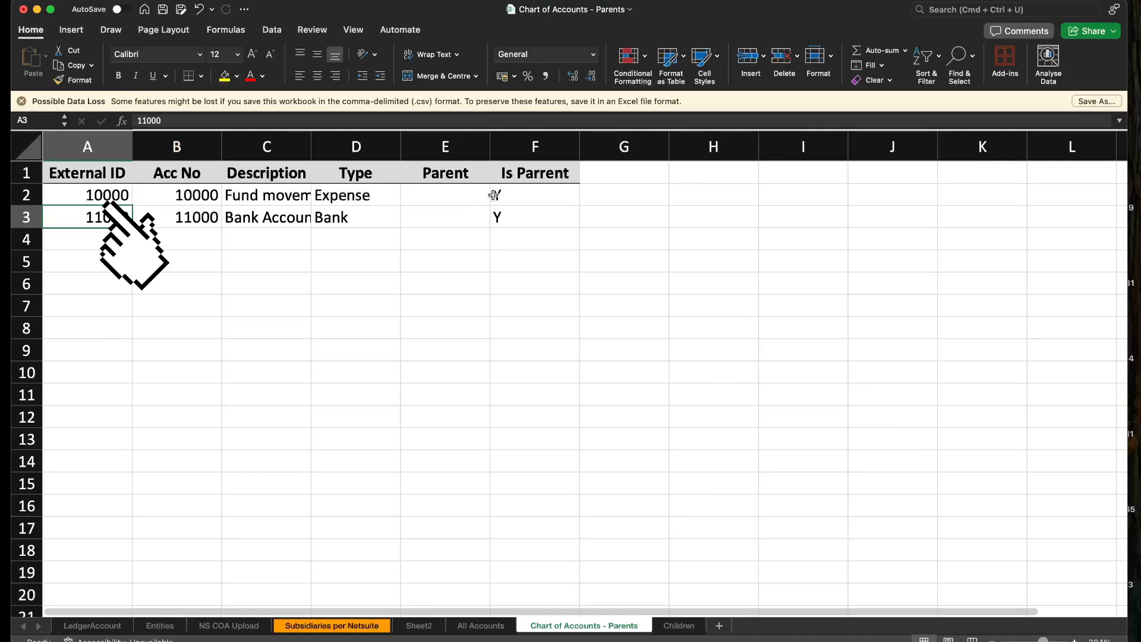
{"action": "left_click", "coordinate": [680, 625]}
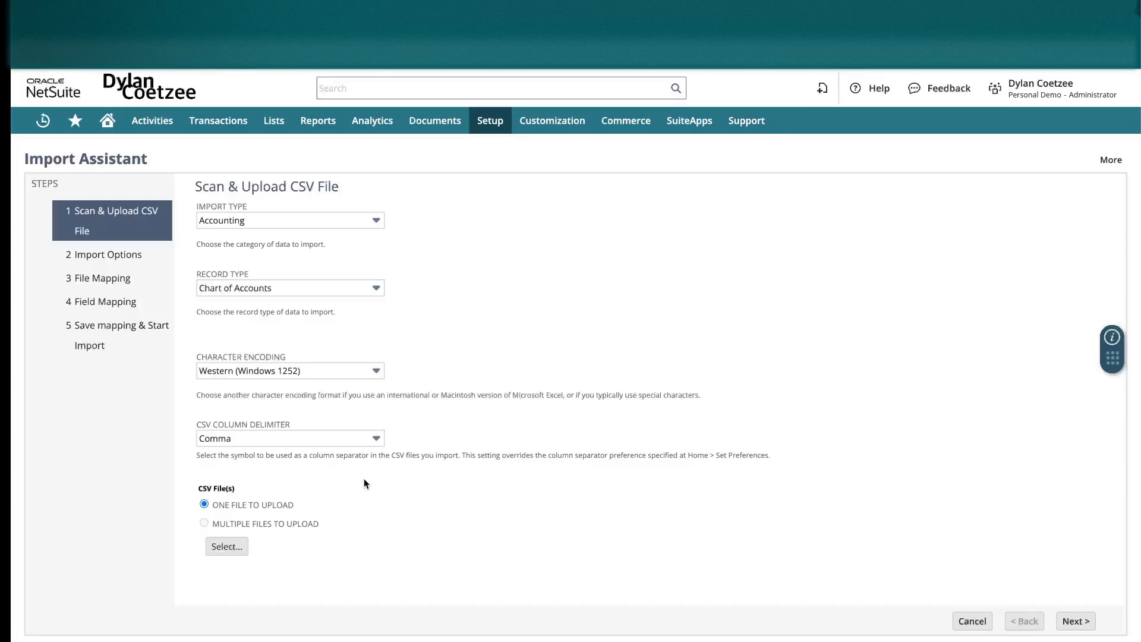
In NetSuite, start a CSV records import with import type Accounting and record type Chart of Accounts
{"action": "mouse_move", "coordinate": [487, 130]}
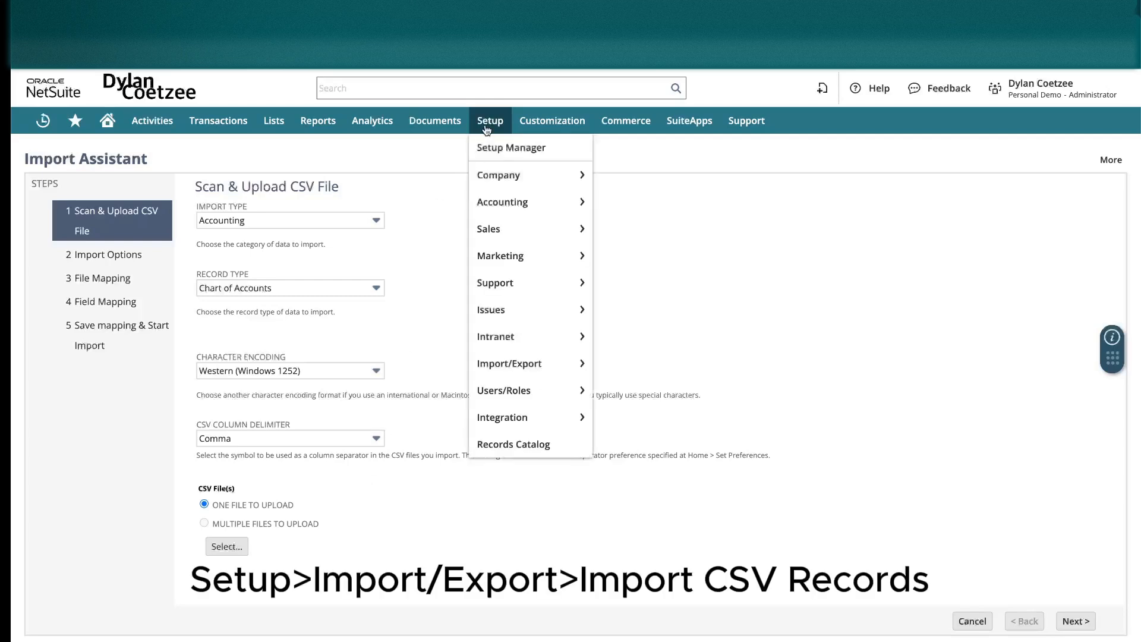
{"action": "mouse_move", "coordinate": [505, 371]}
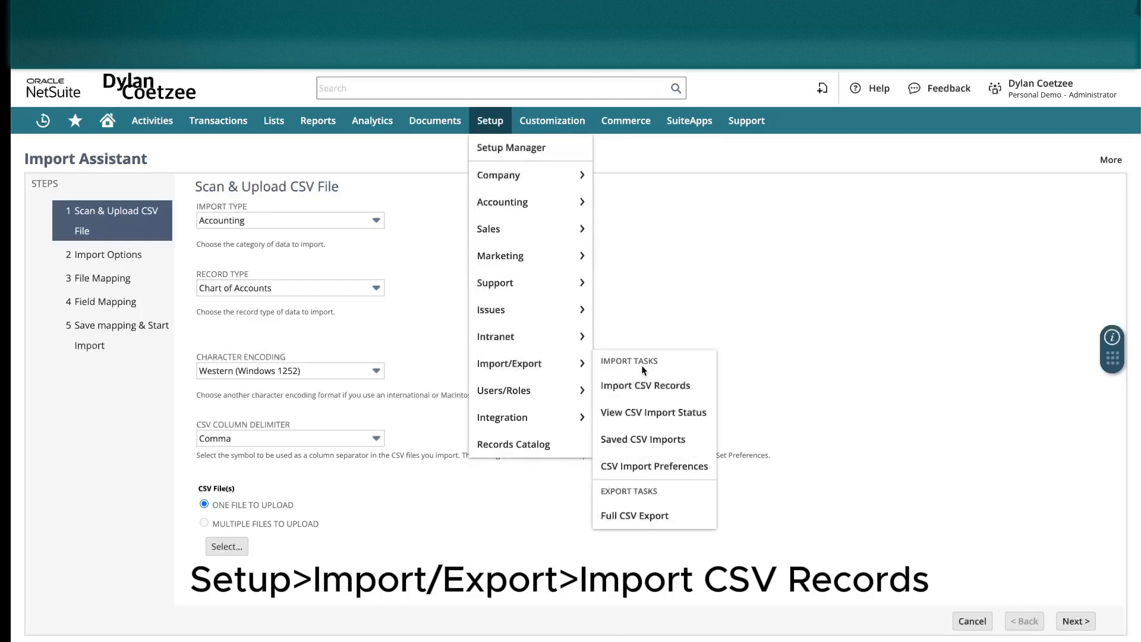
{"action": "left_click", "coordinate": [652, 395]}
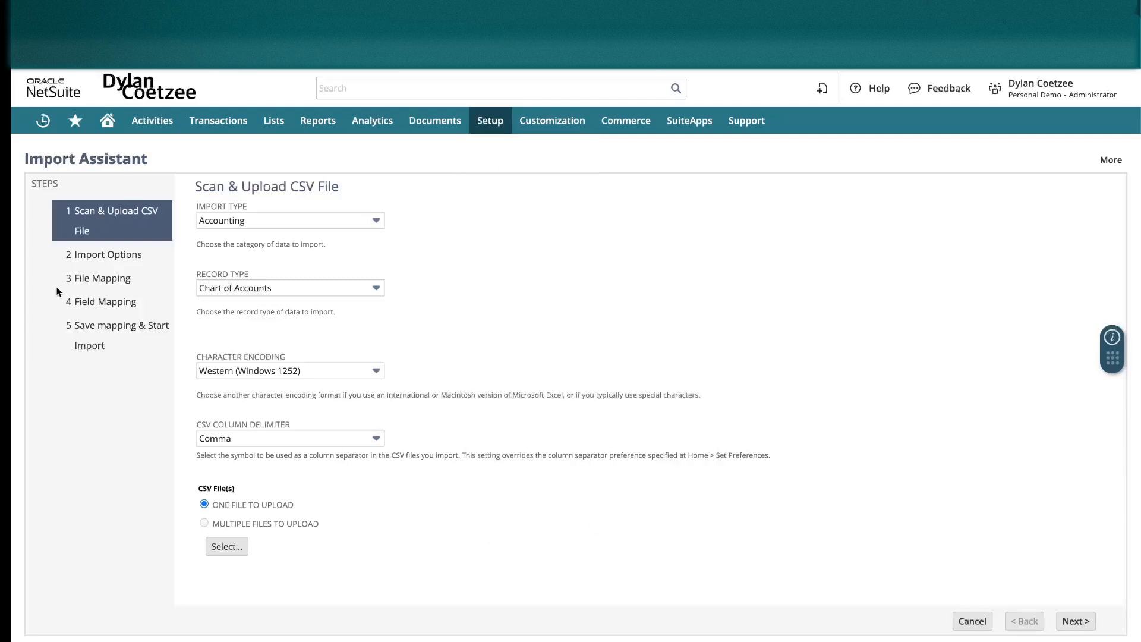
{"action": "left_click", "coordinate": [356, 223]}
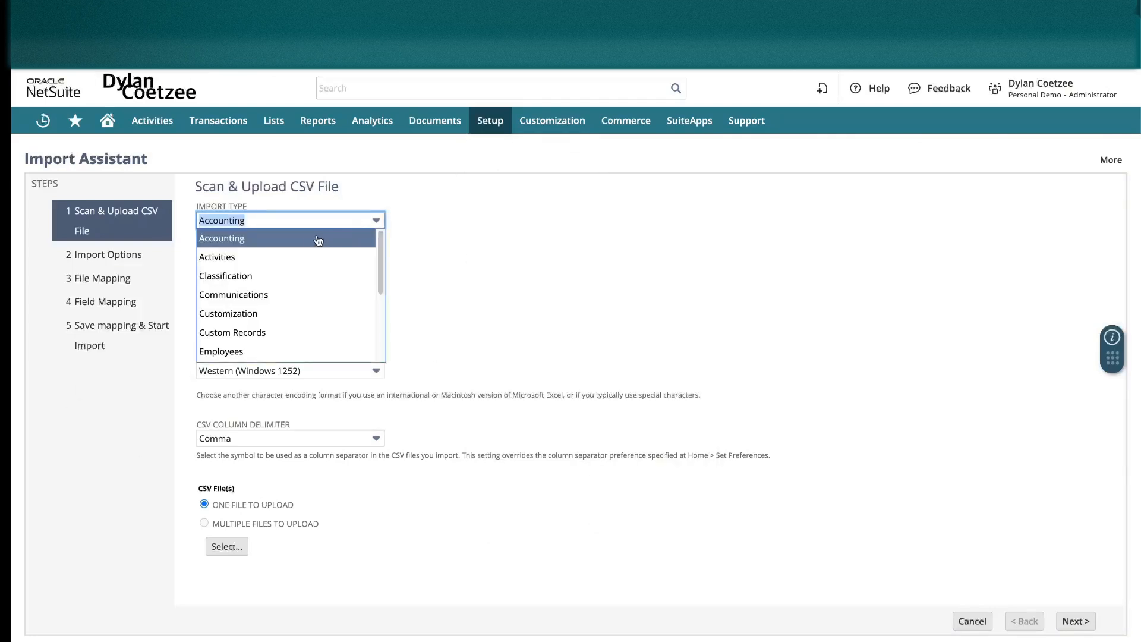
{"action": "left_click", "coordinate": [318, 241]}
{"action": "left_click", "coordinate": [306, 290]}
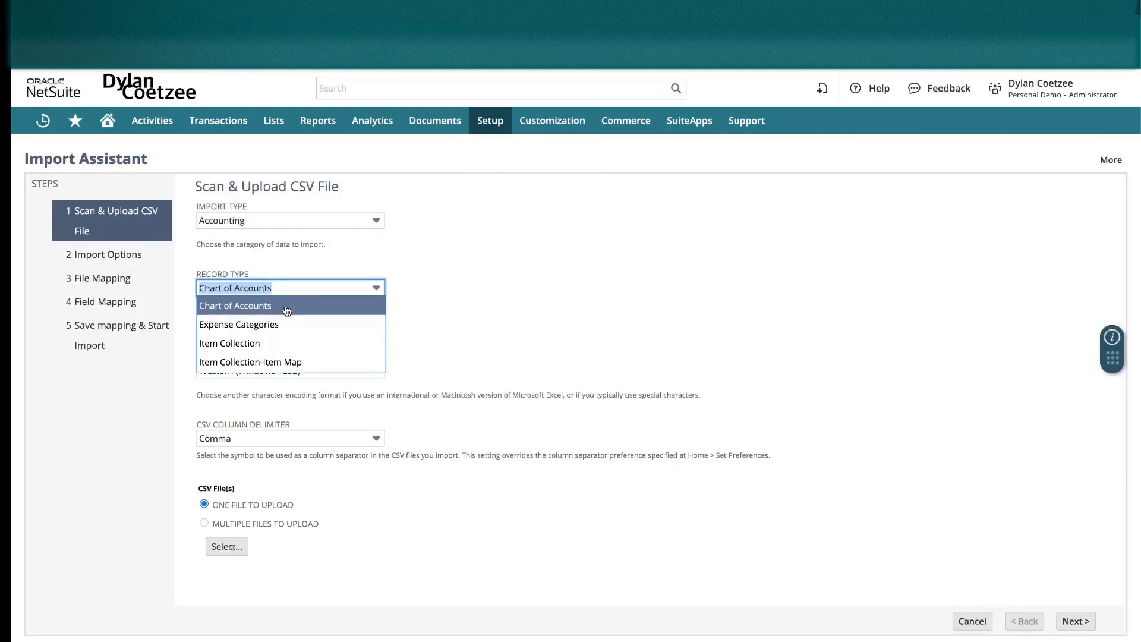
{"action": "left_click", "coordinate": [284, 305]}
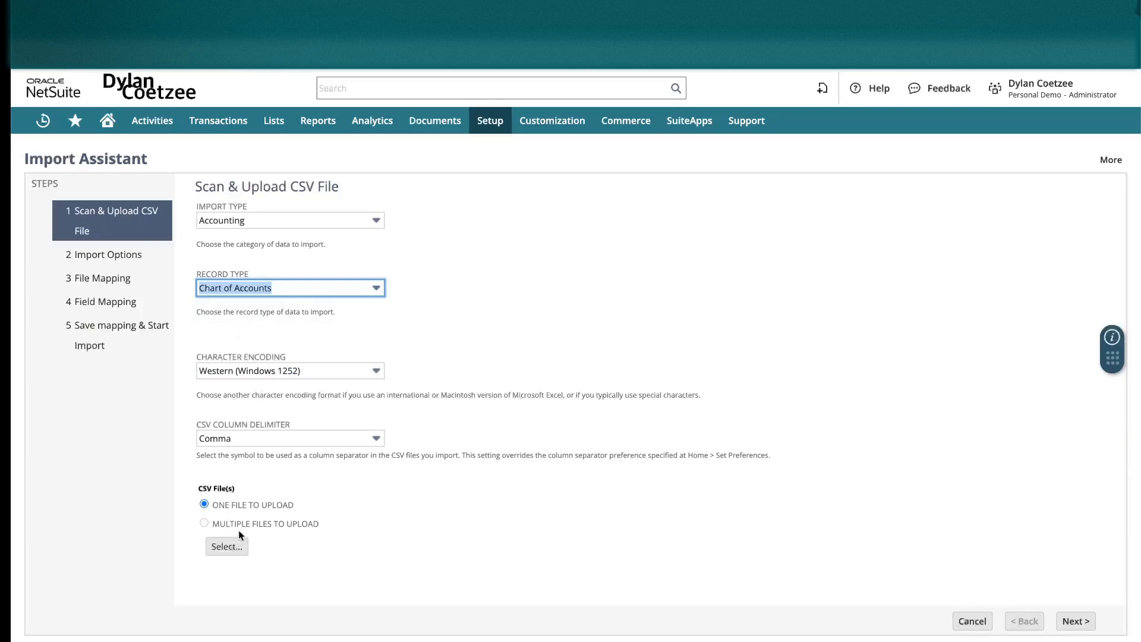
Select Chart of Accounts - Parents.csv from Downloads as the upload file and continue to field mapping
{"action": "left_click", "coordinate": [227, 548]}
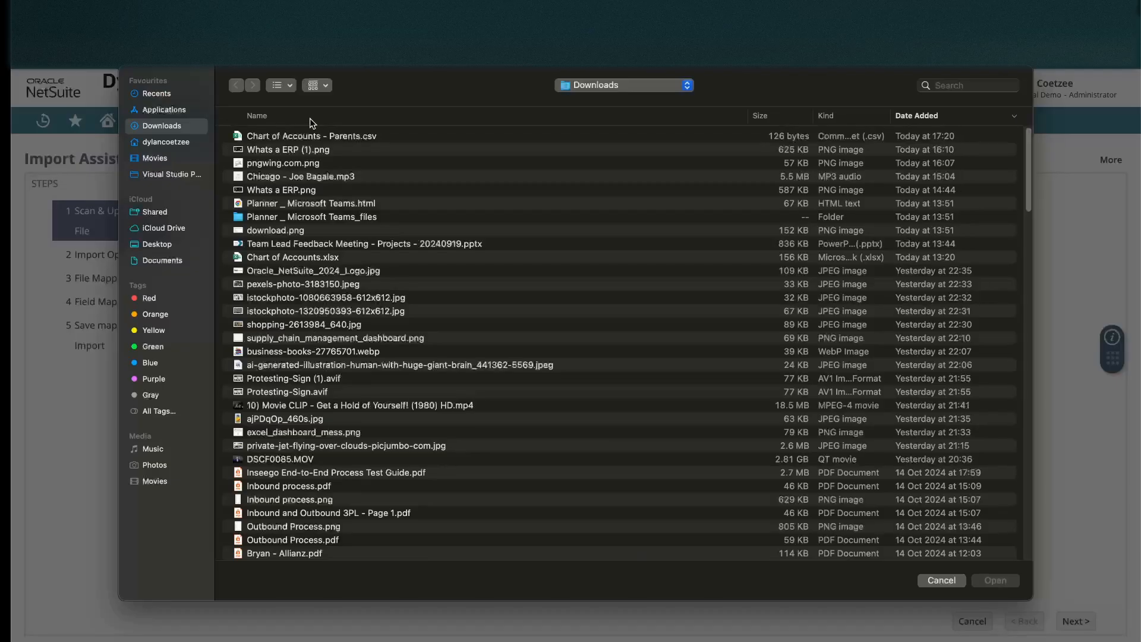
{"action": "left_click", "coordinate": [312, 136]}
{"action": "left_click", "coordinate": [994, 580]}
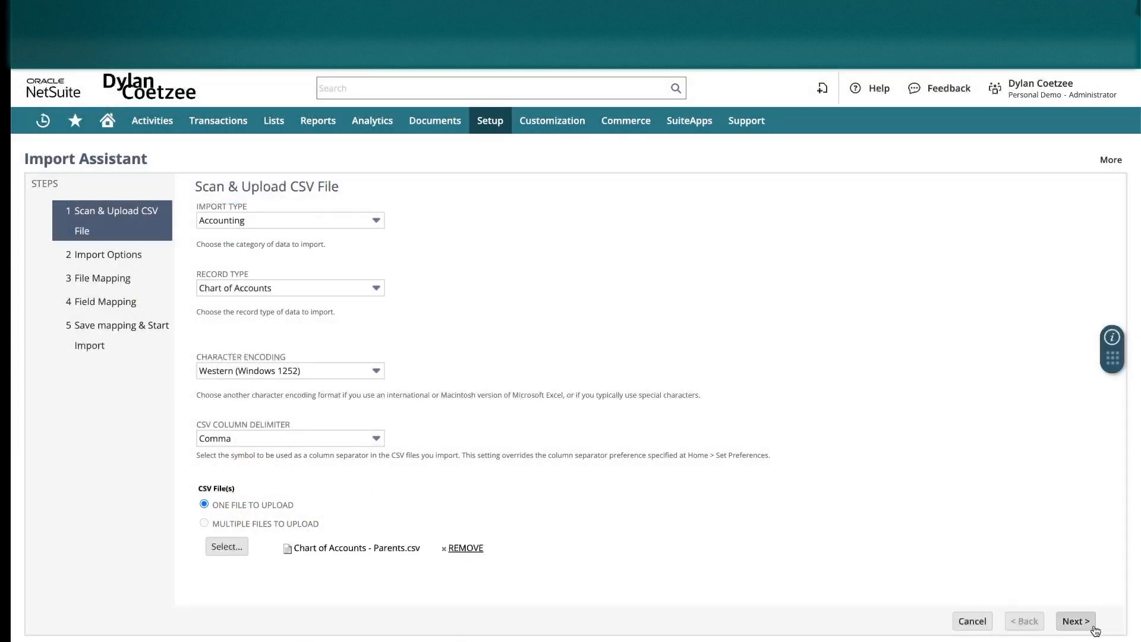
{"action": "left_click", "coordinate": [1073, 622]}
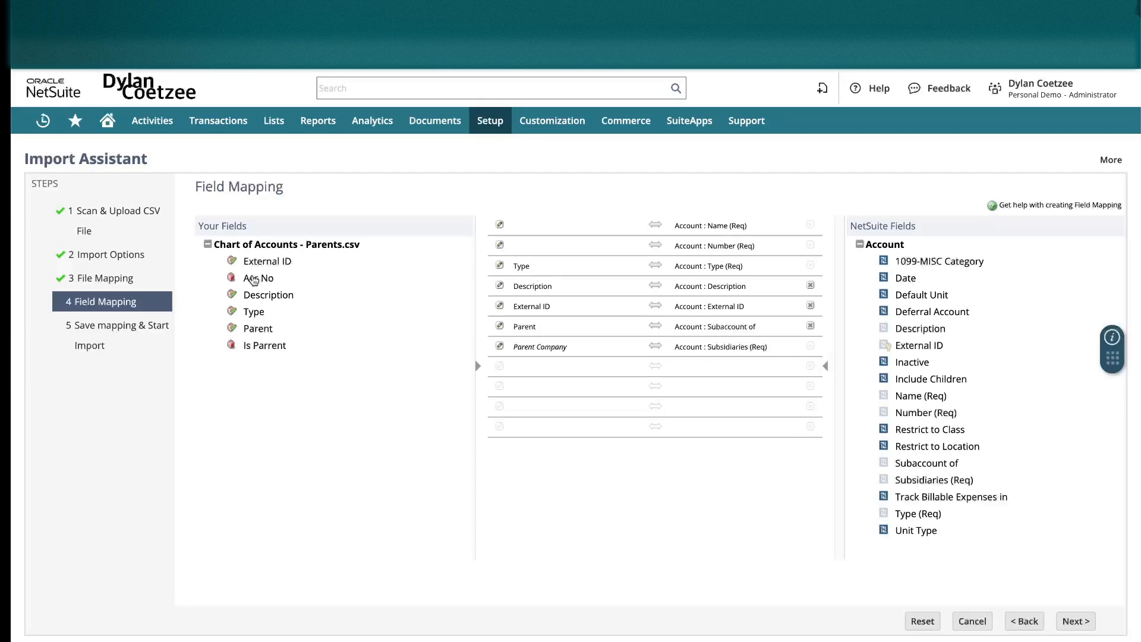
Map Acc No to Account Number and Description to Account Name, and remove the Subaccount of mapping
{"action": "left_click_drag", "start_coordinate": [253, 281], "coordinate": [529, 244]}
{"action": "left_click_drag", "start_coordinate": [264, 300], "coordinate": [551, 232]}
{"action": "left_click", "coordinate": [810, 325]}
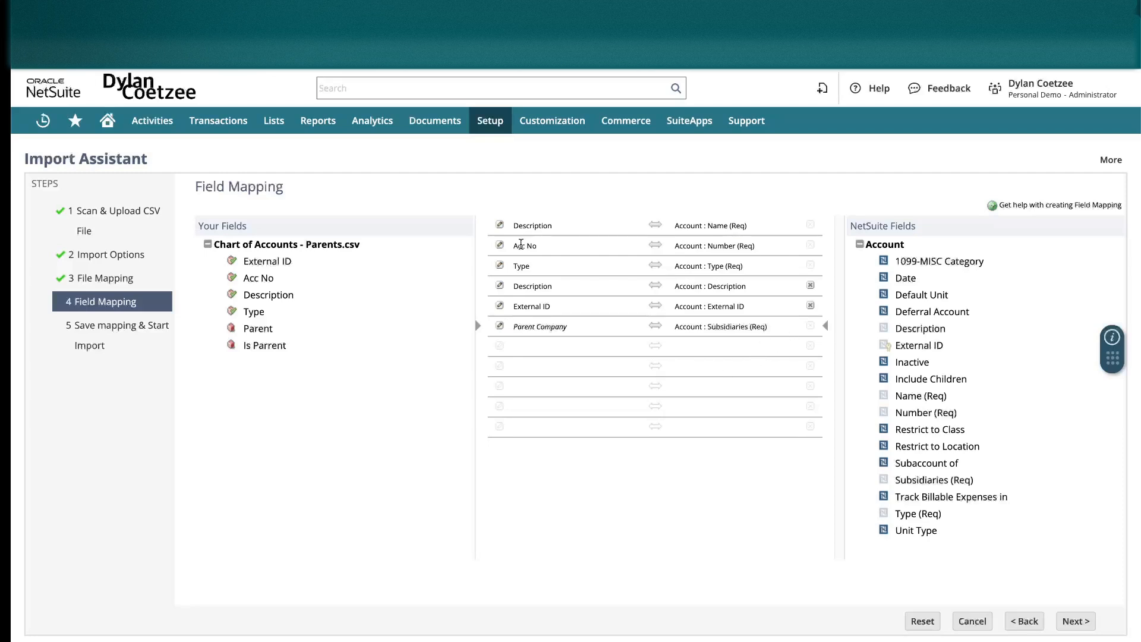
Review the default value options for the Subsidiaries field without changing them
{"action": "left_click", "coordinate": [500, 328]}
{"action": "left_click", "coordinate": [462, 295]}
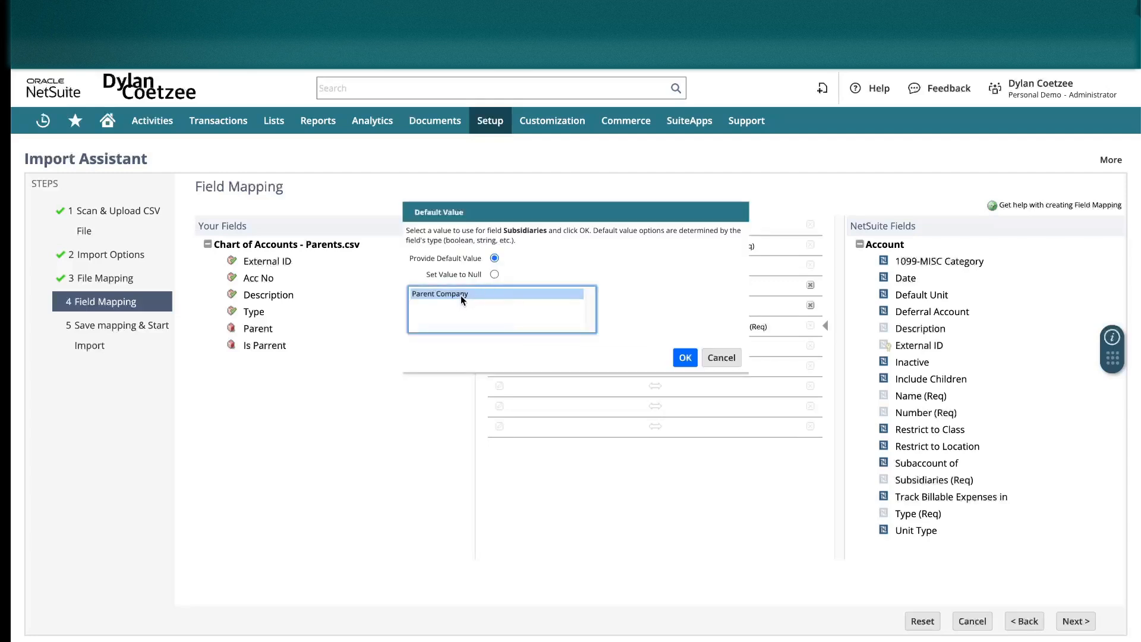
{"action": "left_click", "coordinate": [725, 361]}
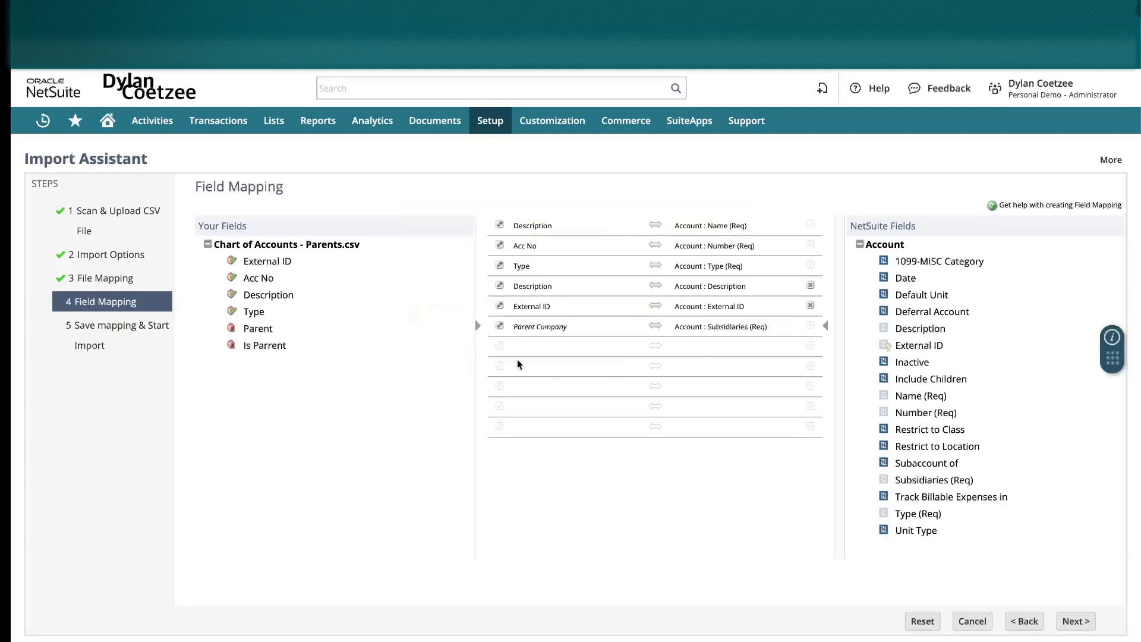
Continue from field mapping, name the import map "Parent Import", and save and run the import
{"action": "left_click", "coordinate": [1086, 626]}
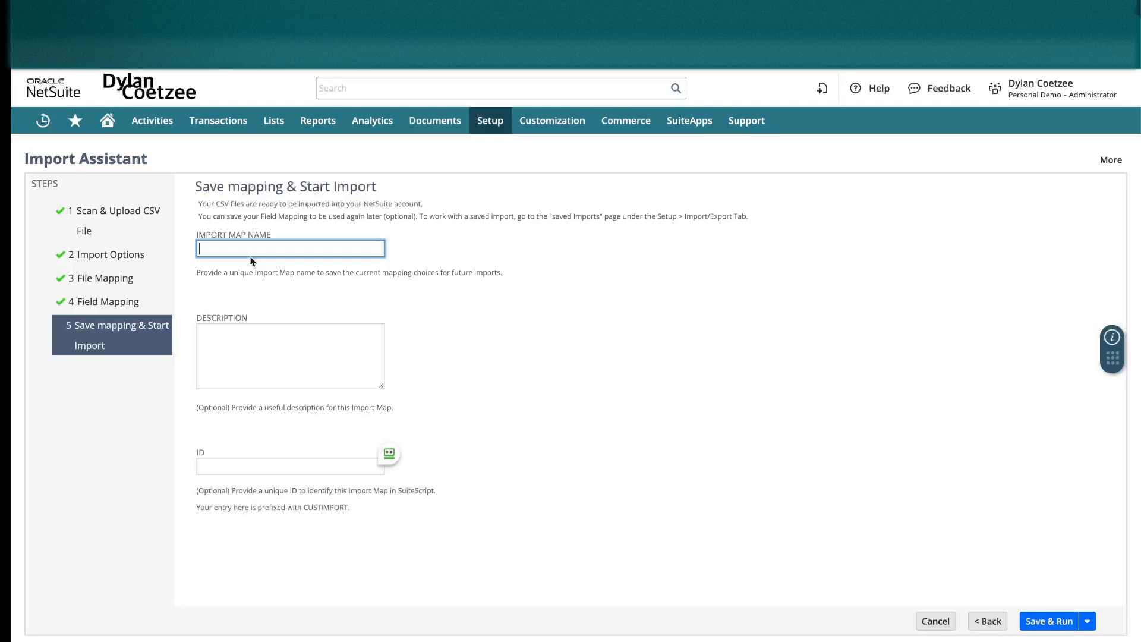
{"action": "type", "text": "Par"}
{"action": "type", "text": "rt"}
{"action": "left_click", "coordinate": [1049, 621]}
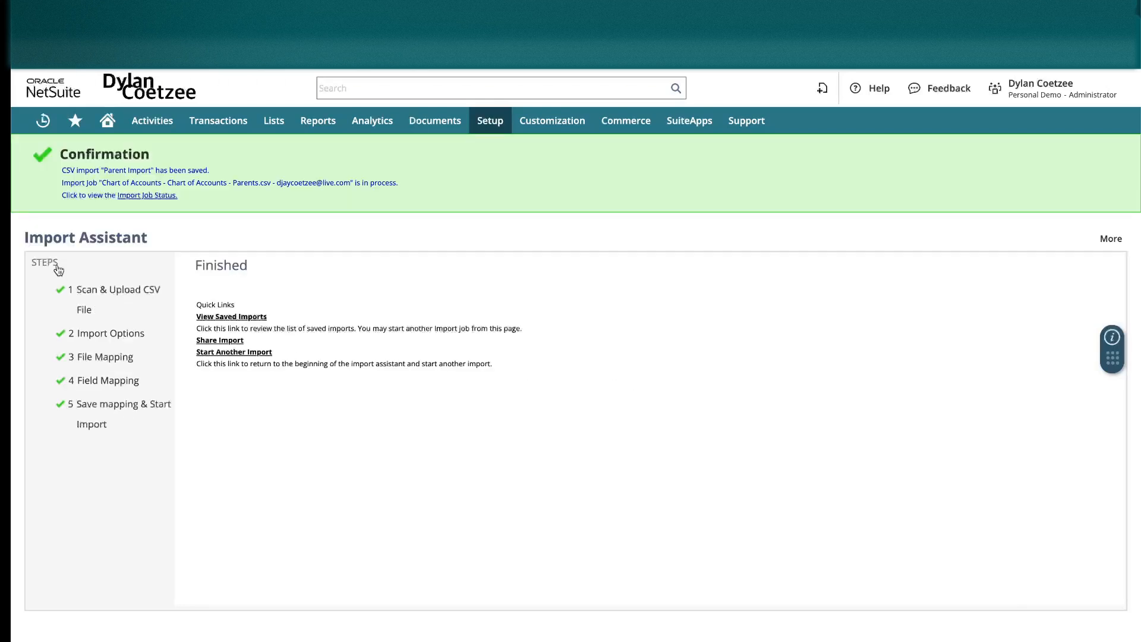
View the import job status and open the imported 10000 Fund movement account record
{"action": "left_click", "coordinate": [148, 196]}
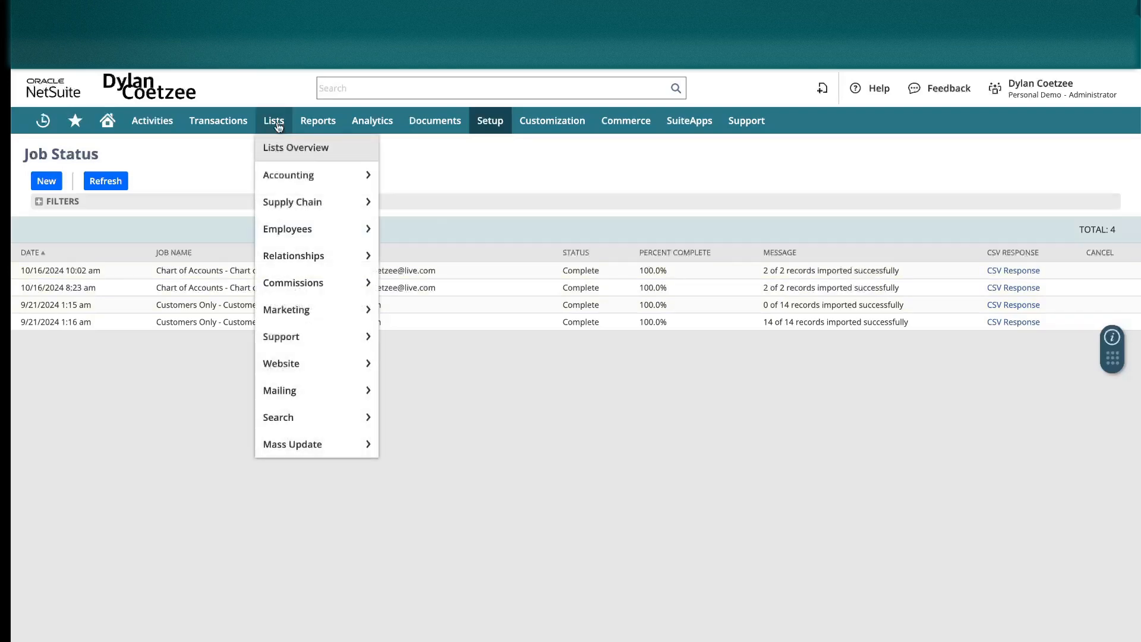
{"action": "left_click", "coordinate": [280, 138]}
{"action": "mouse_move", "coordinate": [274, 120]}
{"action": "left_click", "coordinate": [436, 177]}
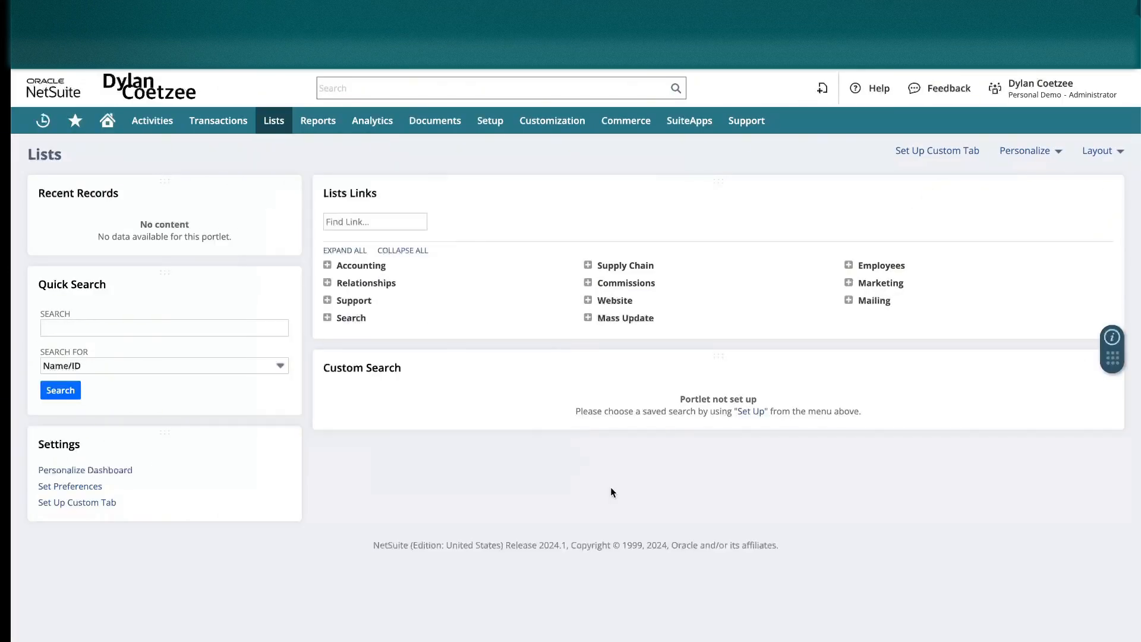
{"action": "scroll", "coordinate": [552, 497], "scroll_direction": "down", "scroll_amount": 10}
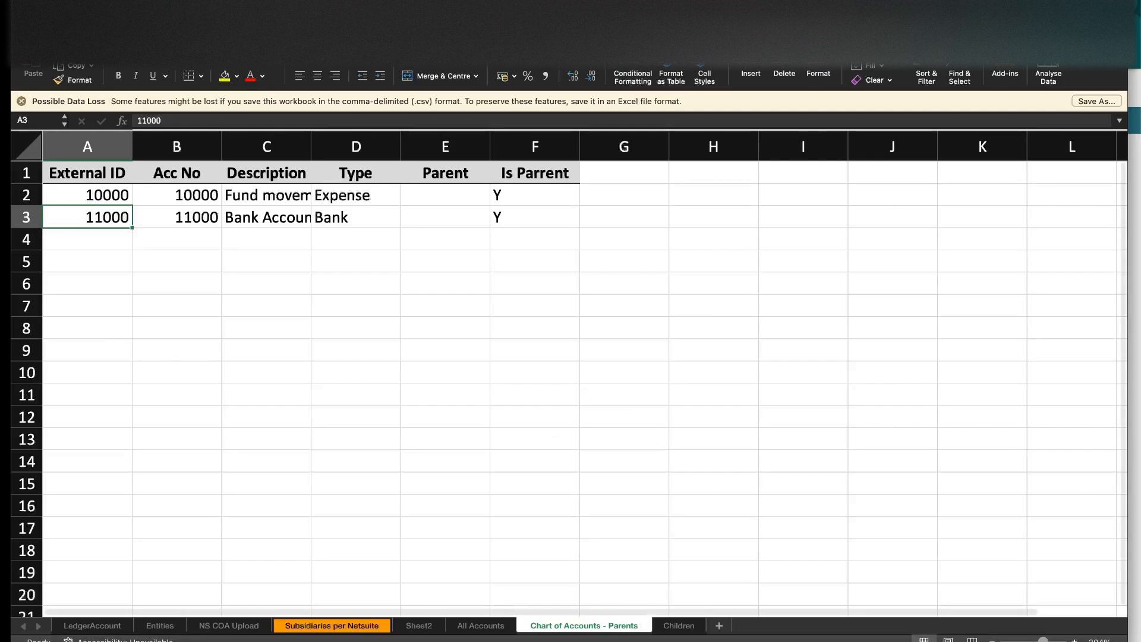
Switch to Excel and save only the active Children sheet as the CSV file "Chart of Accounts - Children"
{"action": "key", "text": "ctrl+Page_Down"}
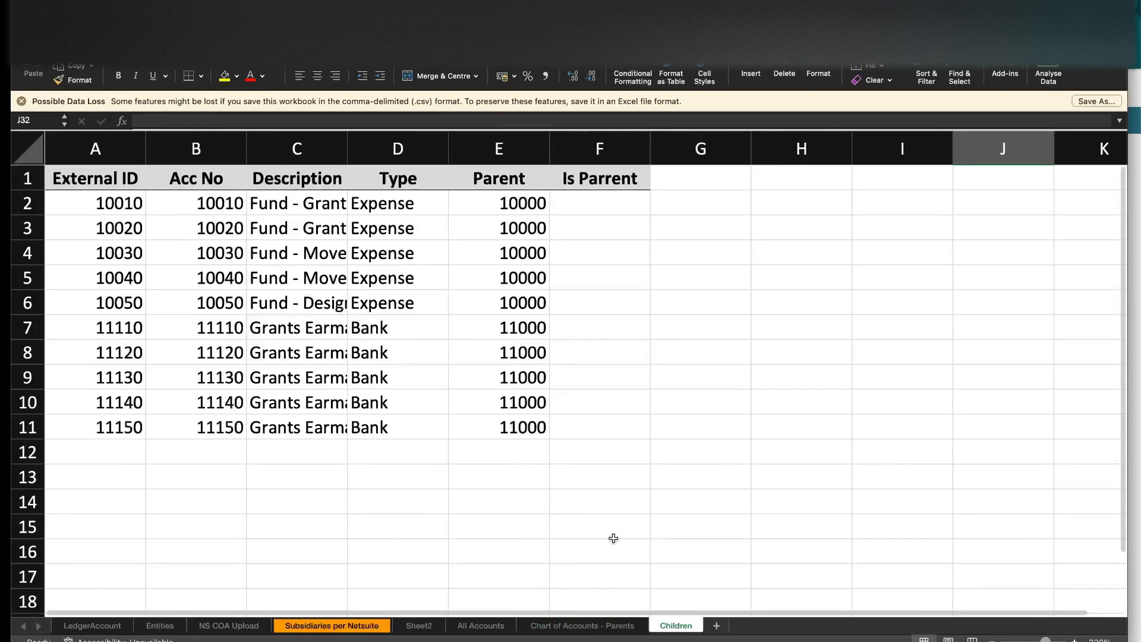
{"action": "left_click", "coordinate": [78, 7]}
{"action": "left_click", "coordinate": [110, 101]}
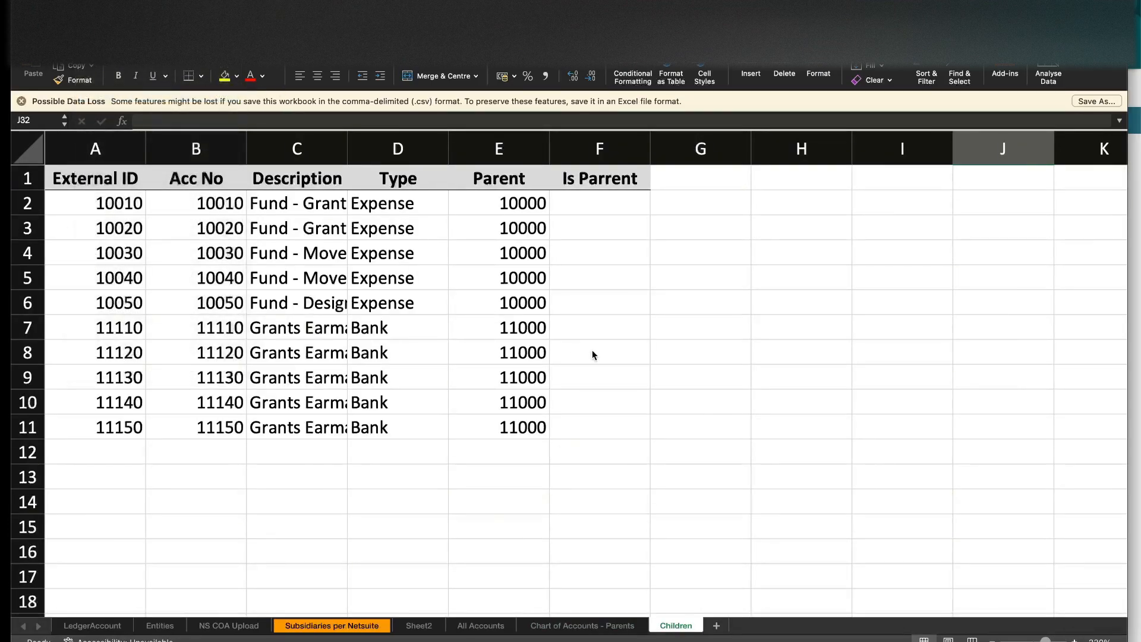
{"action": "type", "text": "Ch"}
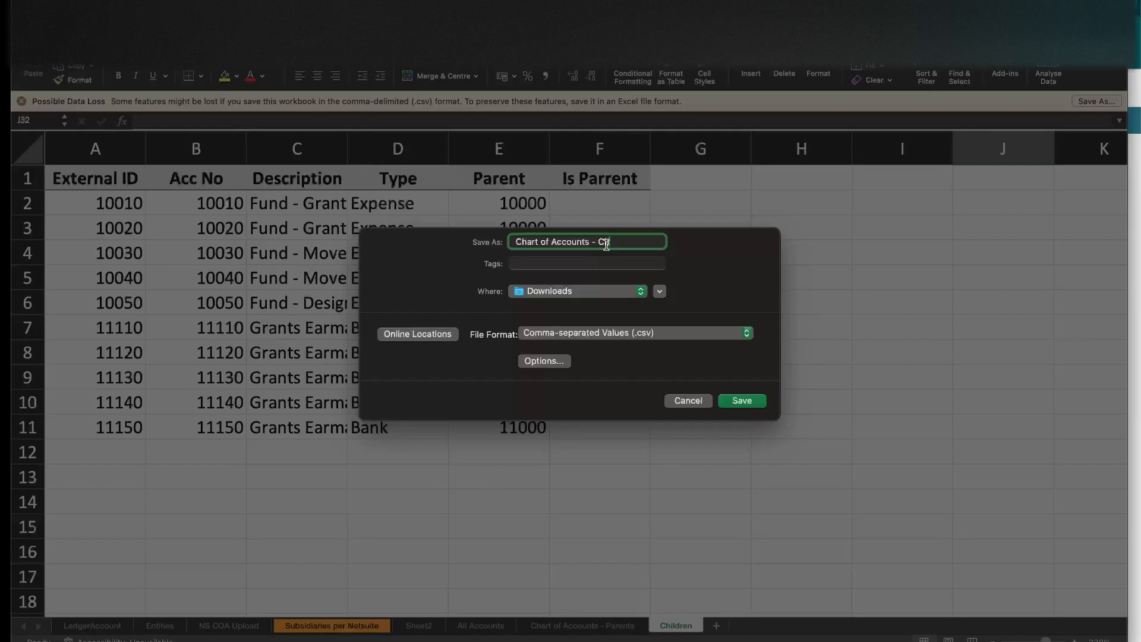
{"action": "type", "text": "ildren"}
{"action": "left_click", "coordinate": [744, 400]}
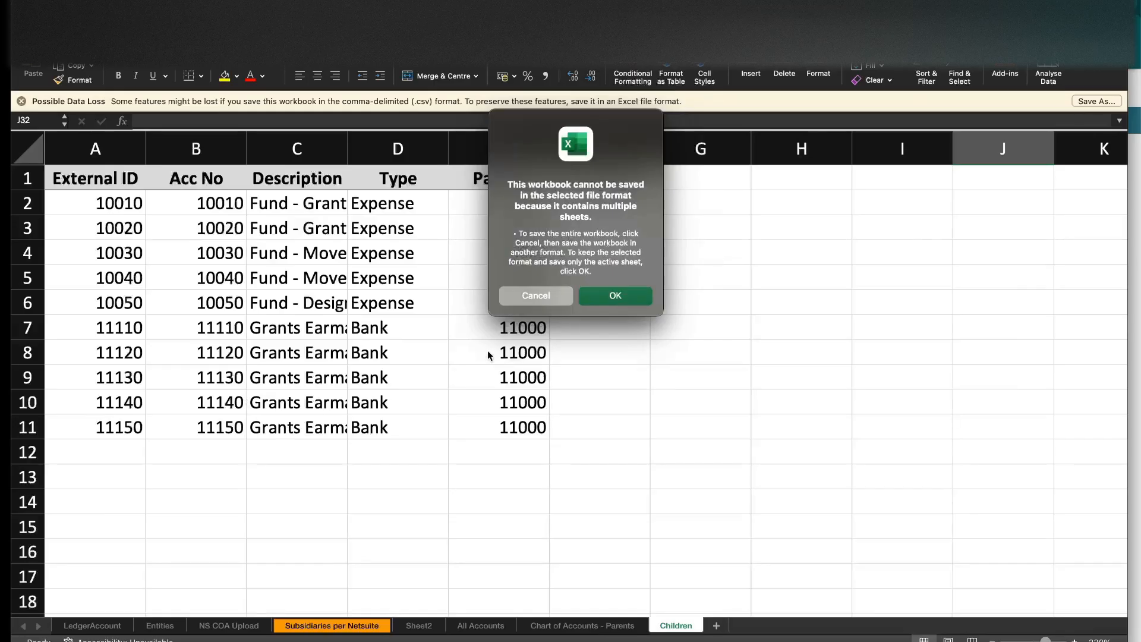
{"action": "left_click", "coordinate": [616, 304]}
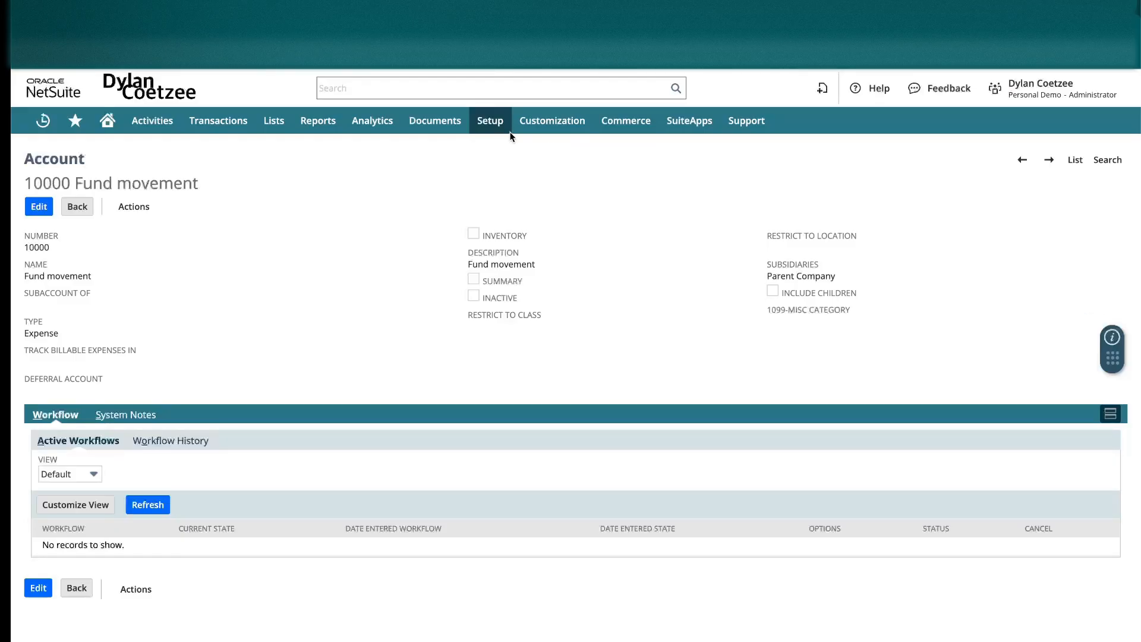
Switch to NetSuite, start a Chart of Accounts CSV import with Chart of Accounts - Children.csv, and continue to field mapping
{"action": "mouse_move", "coordinate": [490, 122]}
{"action": "mouse_move", "coordinate": [509, 363]}
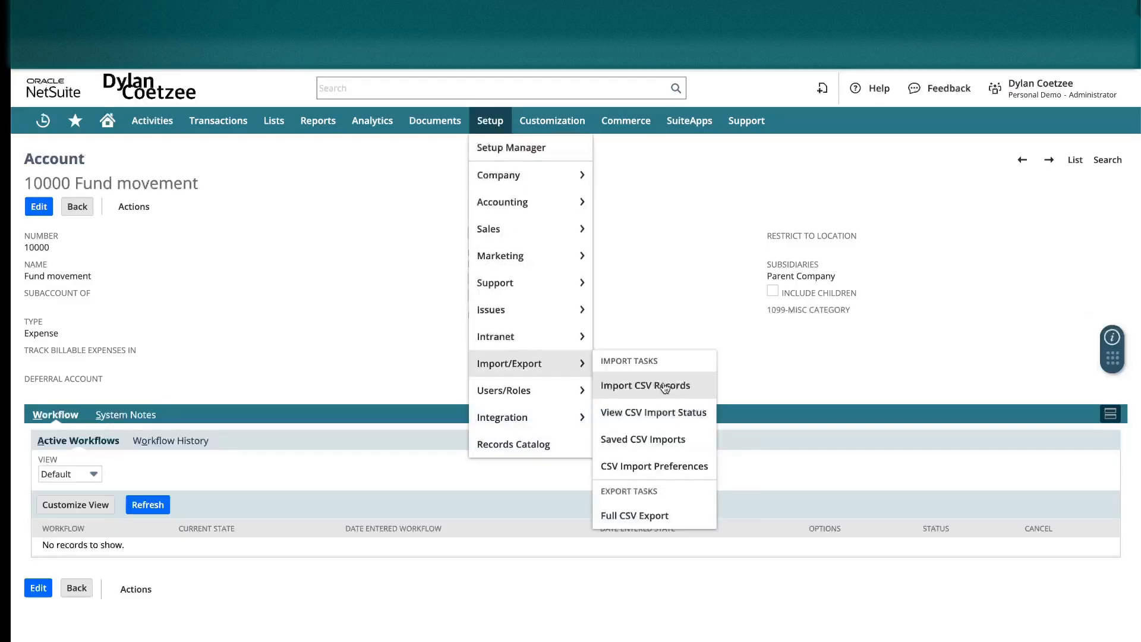
{"action": "left_click", "coordinate": [665, 388]}
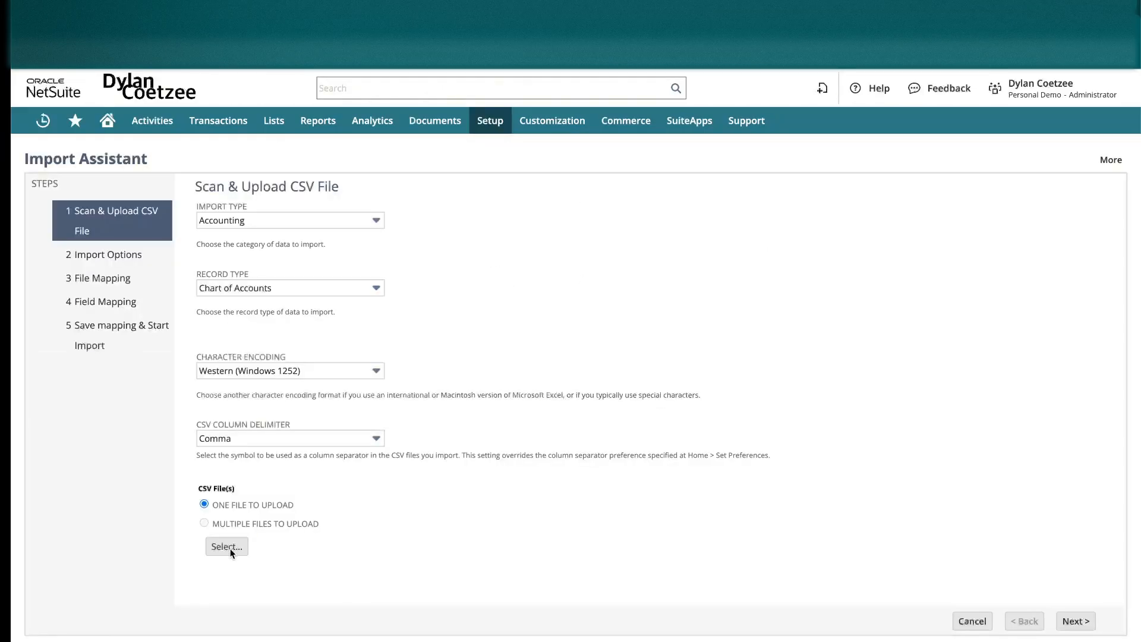
{"action": "left_click", "coordinate": [231, 552]}
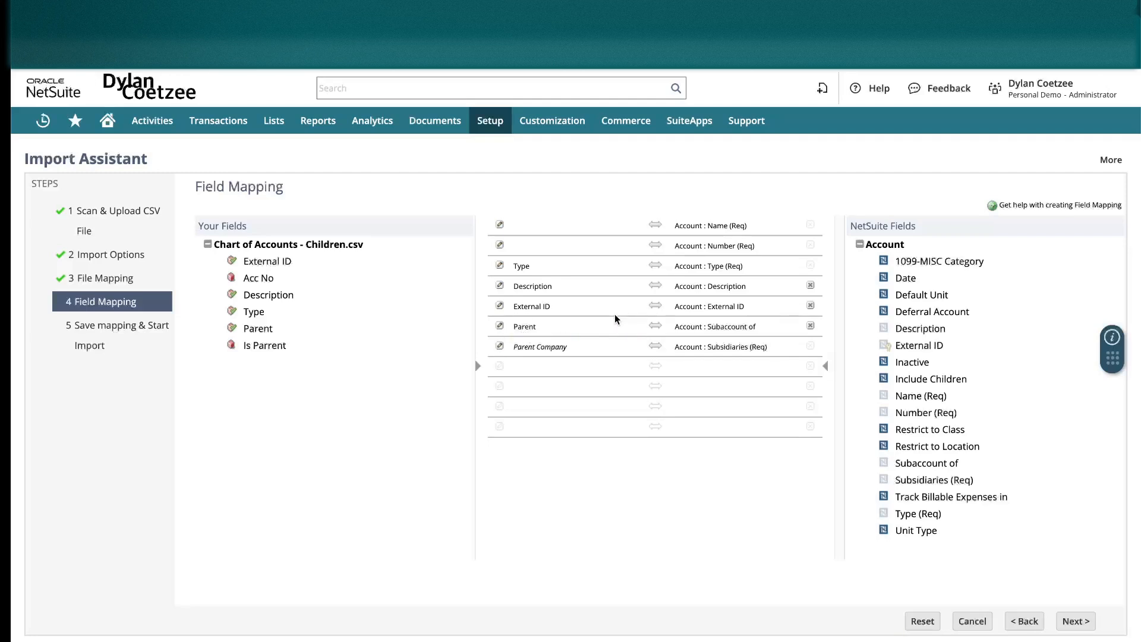
Map Acc No to Account Number and Description to Account Name, and set the Subaccount of reference type to External ID
{"action": "left_click_drag", "start_coordinate": [257, 278], "coordinate": [521, 244]}
{"action": "left_click_drag", "start_coordinate": [265, 299], "coordinate": [571, 228]}
{"action": "left_click", "coordinate": [502, 331]}
{"action": "left_click", "coordinate": [503, 331]}
{"action": "left_click", "coordinate": [542, 261]}
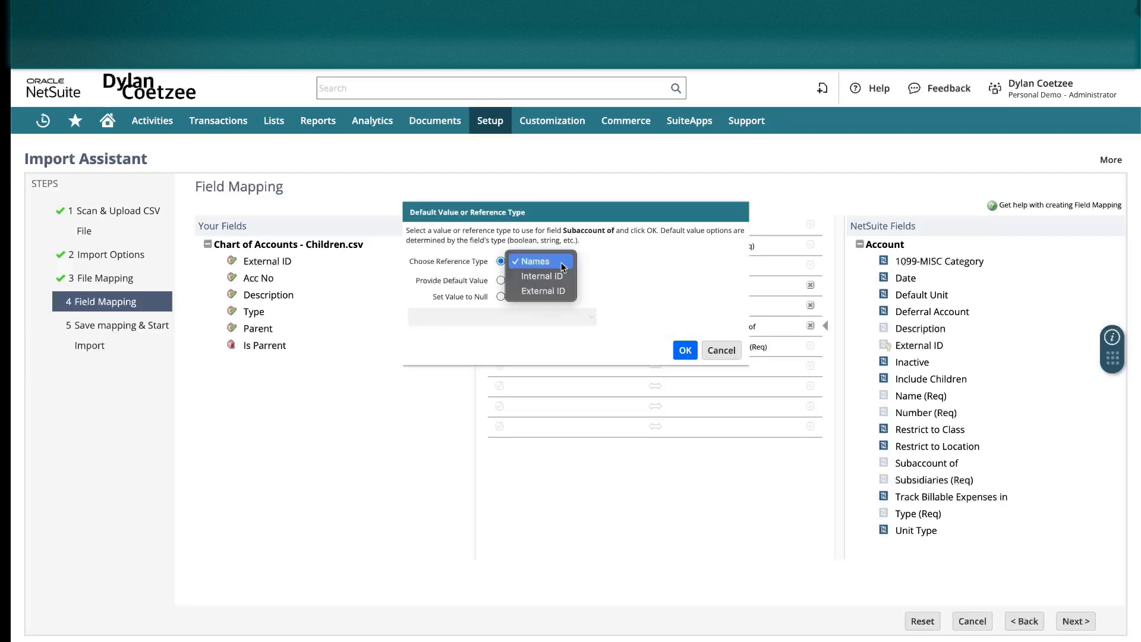
{"action": "left_click", "coordinate": [551, 292]}
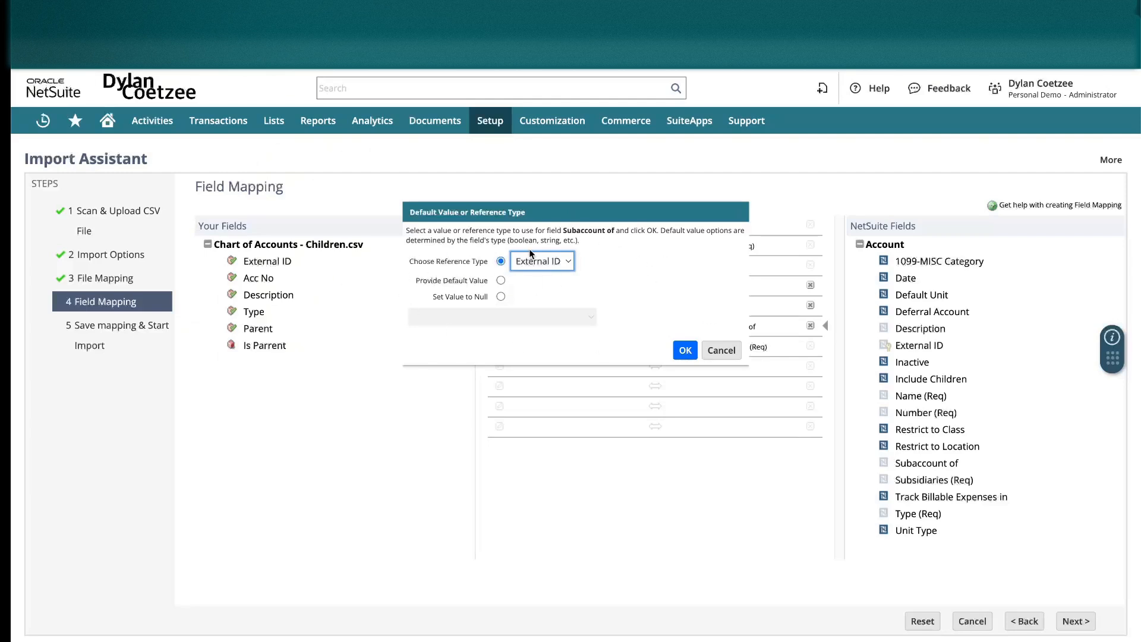
{"action": "left_click", "coordinate": [685, 350]}
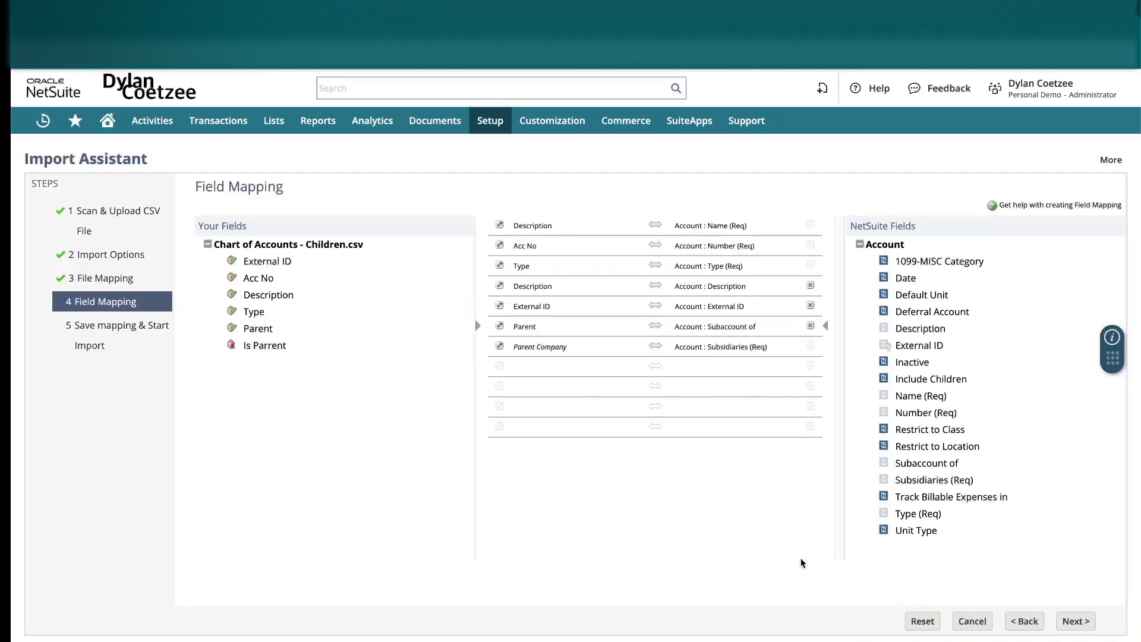
Continue from field mapping, name the import map "Children import", and save and run the import
{"action": "left_click", "coordinate": [1083, 622]}
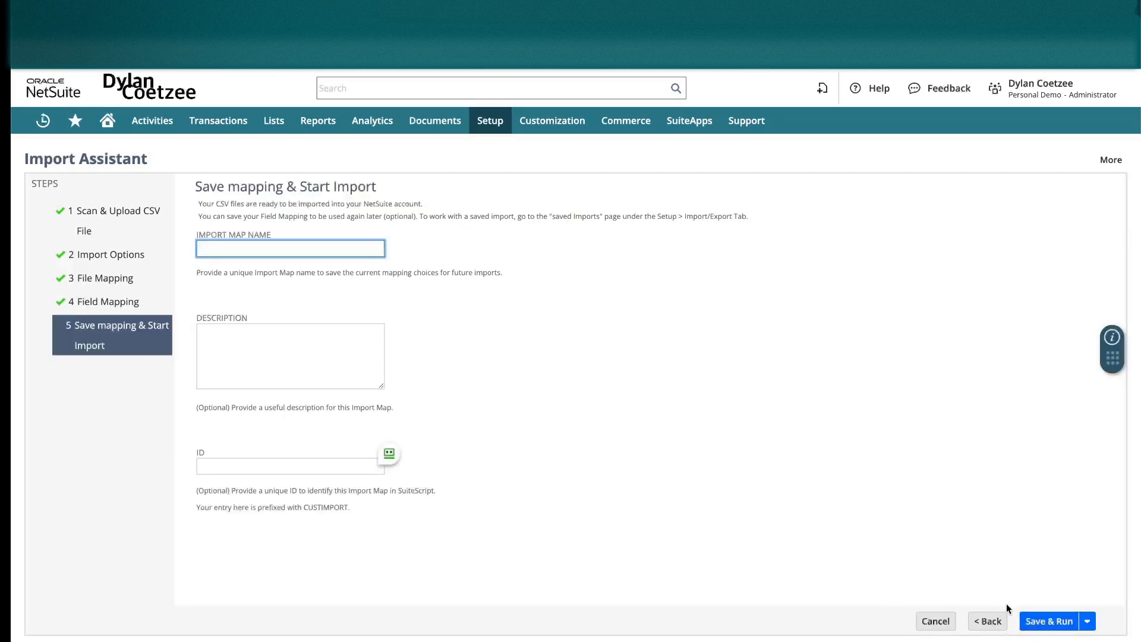
{"action": "type", "text": "Children import"}
{"action": "left_click", "coordinate": [1033, 625]}
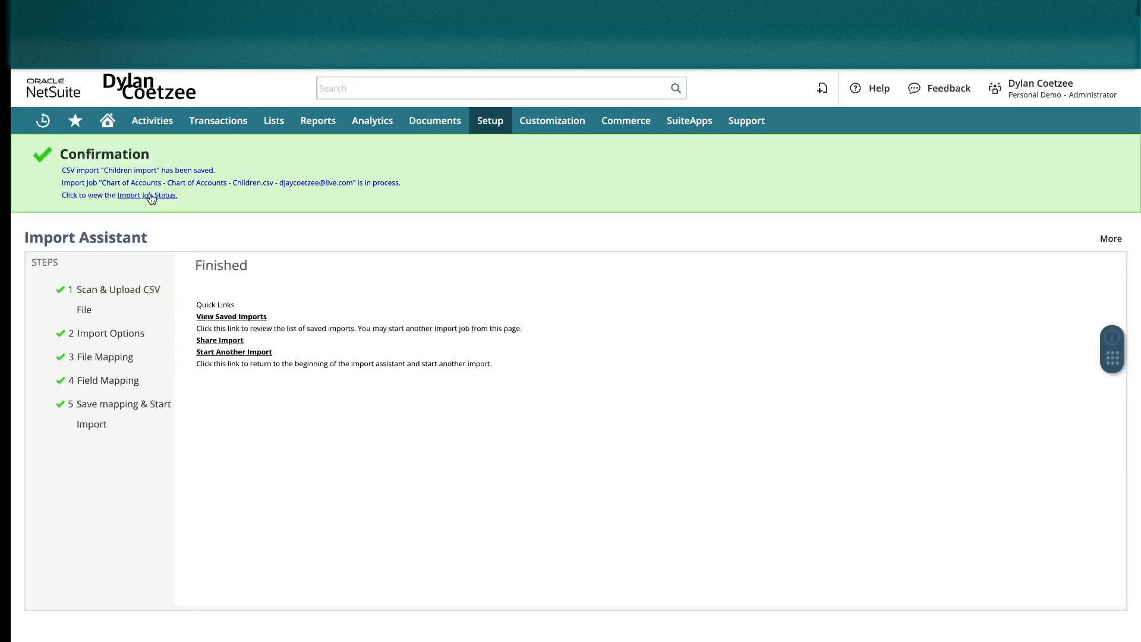
View the import job status and check the child accounts under 10000 Fund movement and 11000 Bank Accounts in the Chart of Accounts list
{"action": "left_click", "coordinate": [151, 196]}
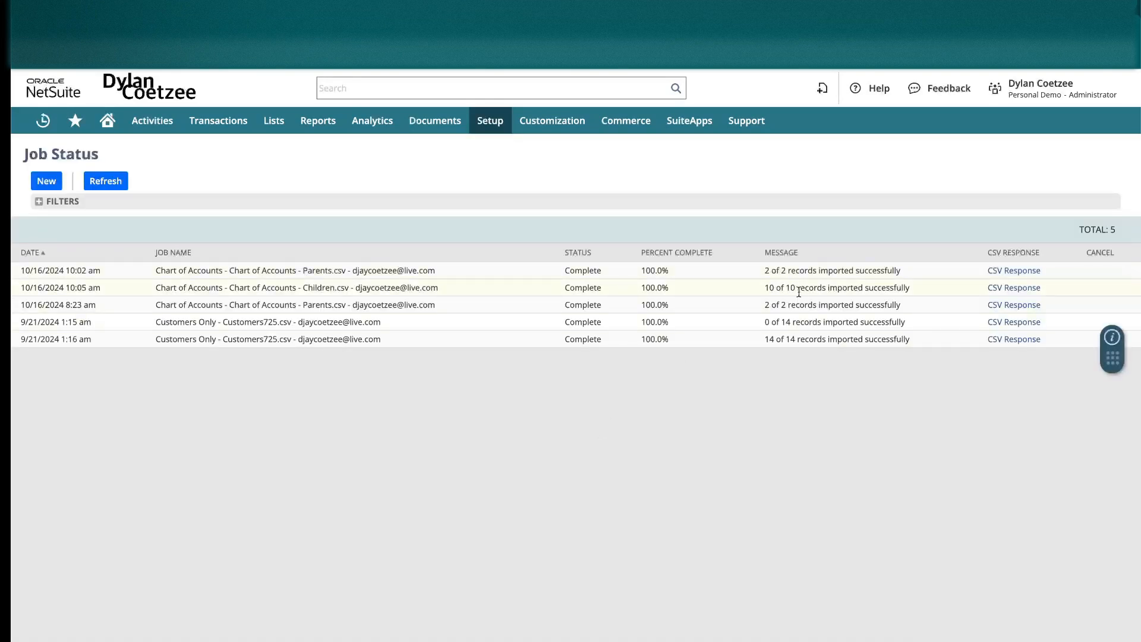
{"action": "mouse_move", "coordinate": [274, 121]}
{"action": "left_click", "coordinate": [446, 178]}
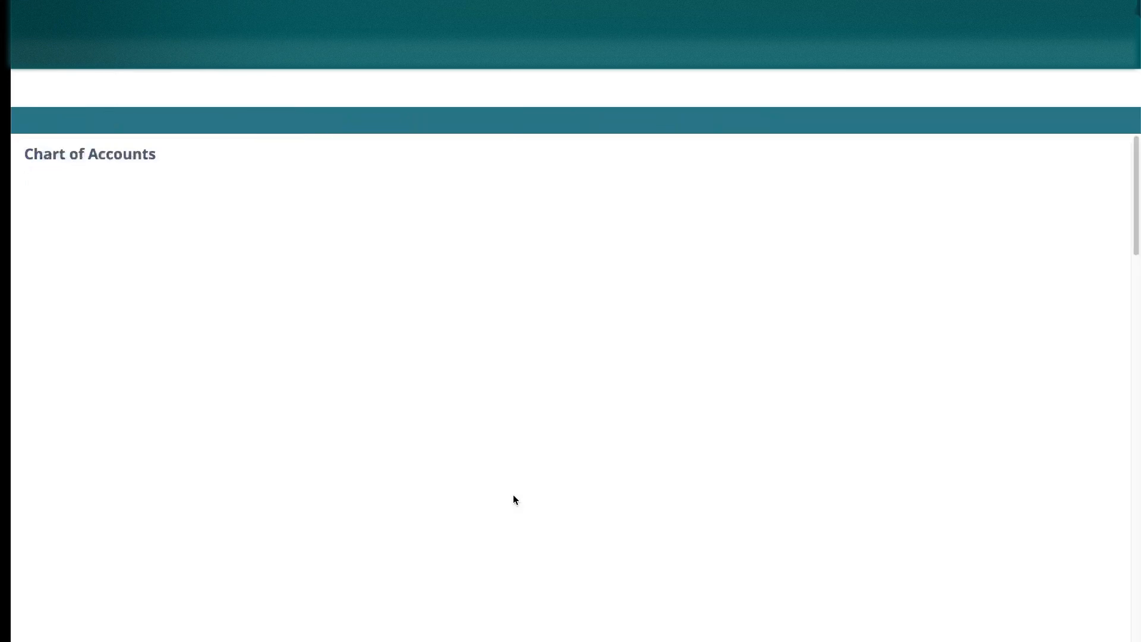
{"action": "scroll", "coordinate": [514, 497], "scroll_direction": "down", "scroll_amount": 9}
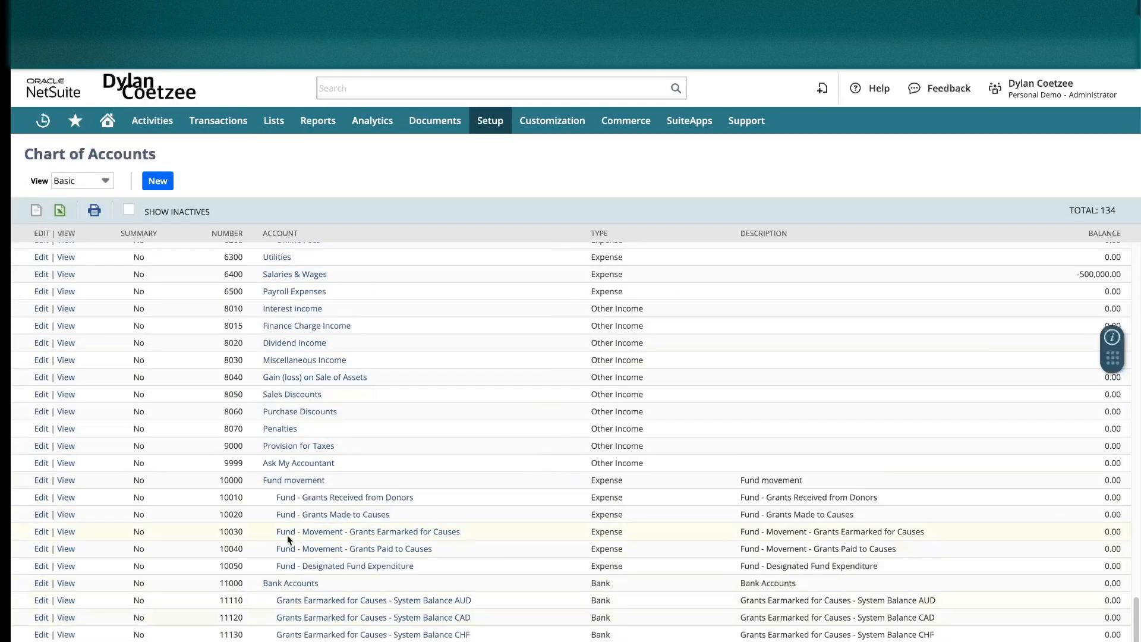
{"action": "left_click_drag", "start_coordinate": [122, 476], "coordinate": [451, 636]}
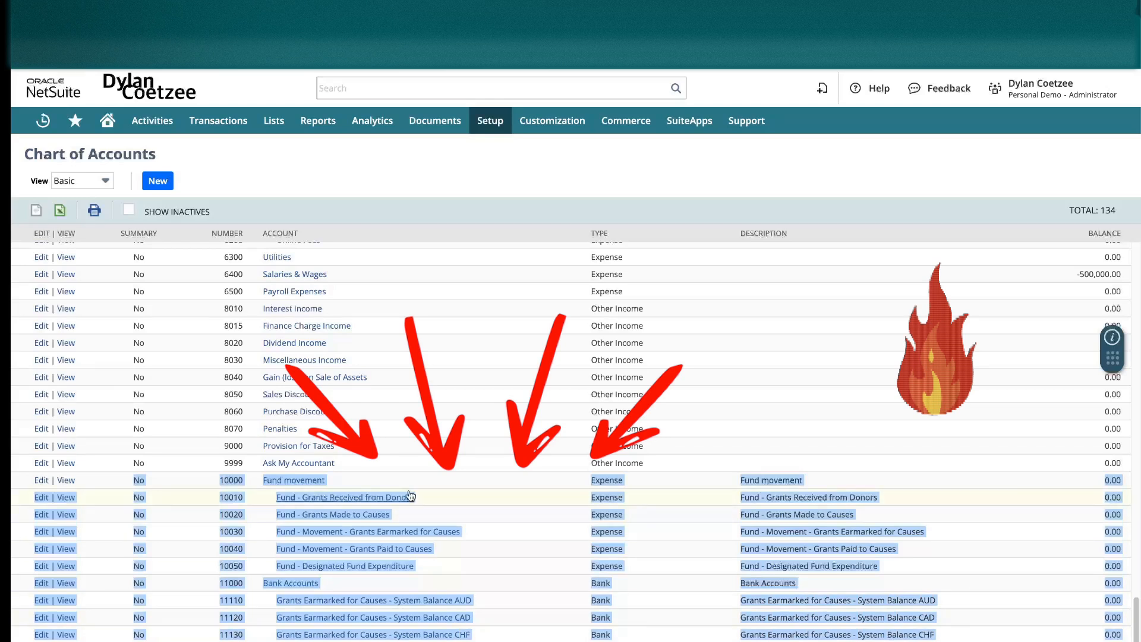
{"action": "left_click", "coordinate": [391, 475]}
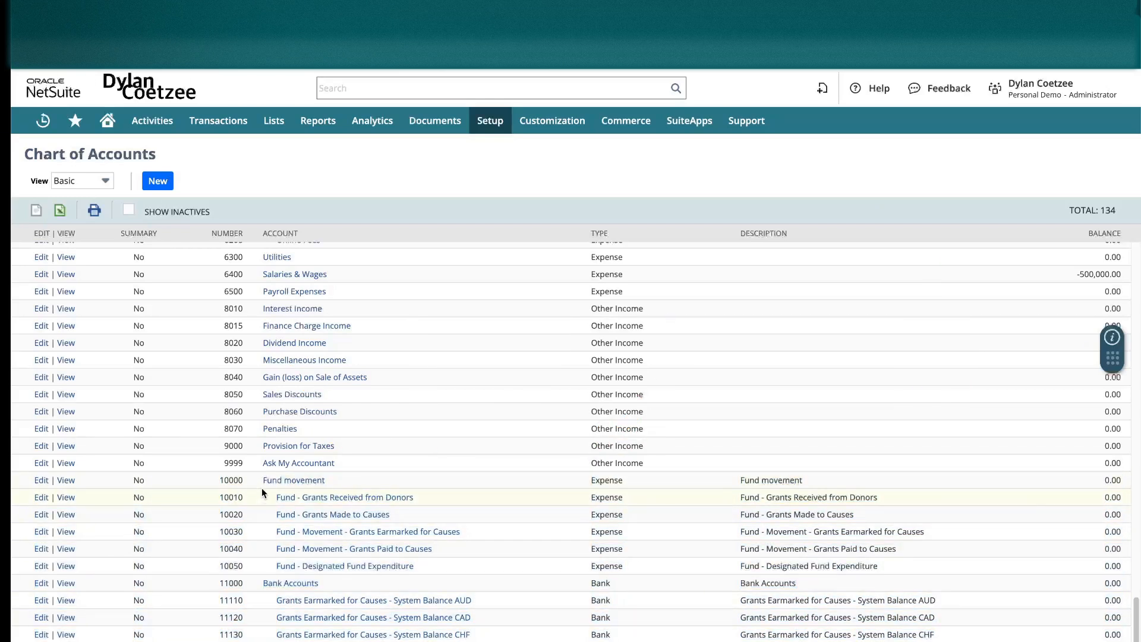